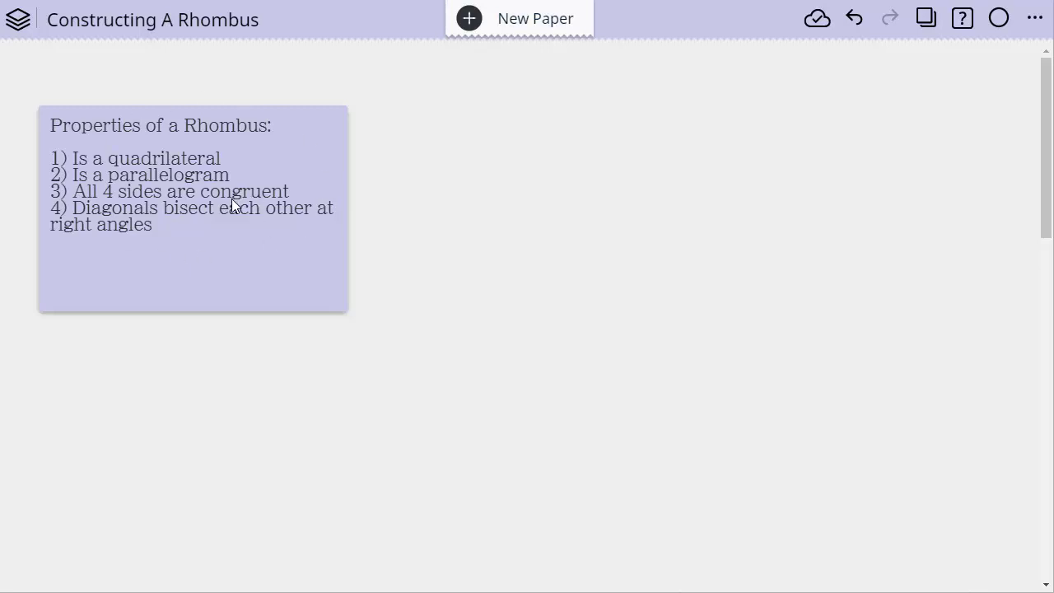
# Insert a Geometry sticky, draw segment AB, then drag B left to shorten it.
pyautogui.click(480, 104)
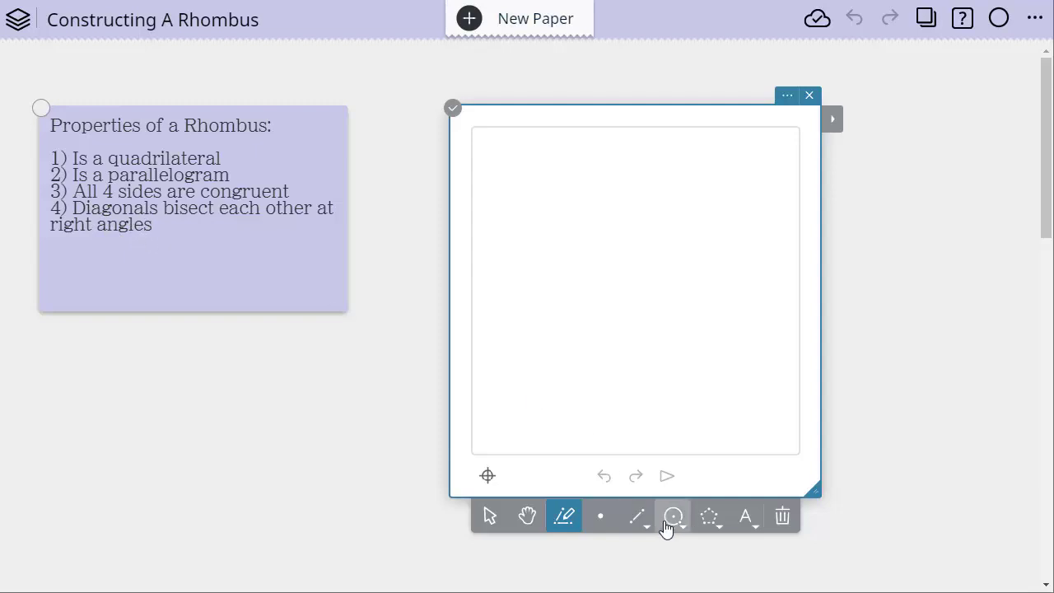
pyautogui.click(490, 520)
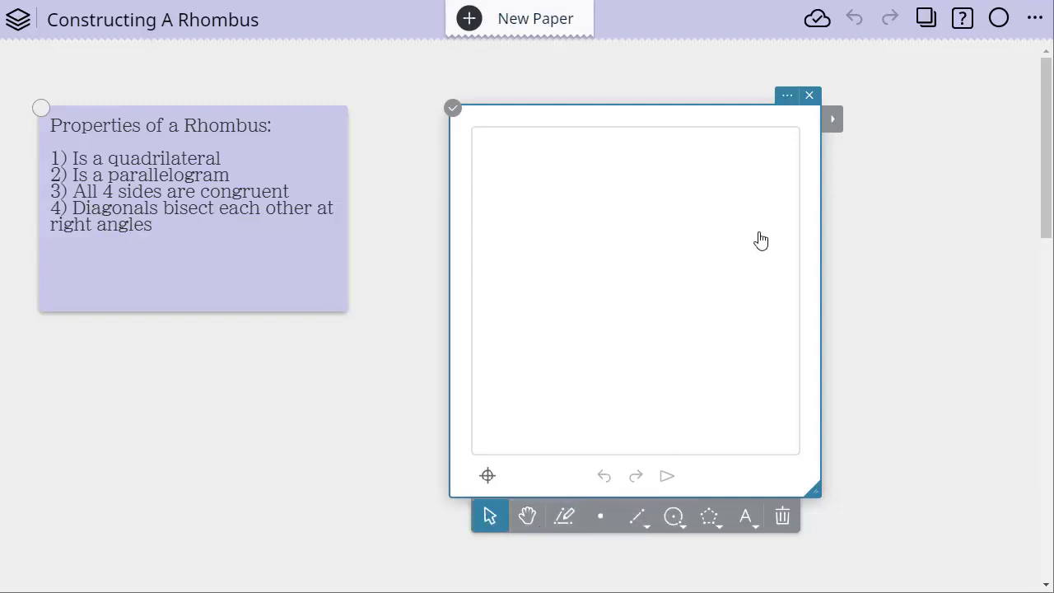
pyautogui.click(635, 523)
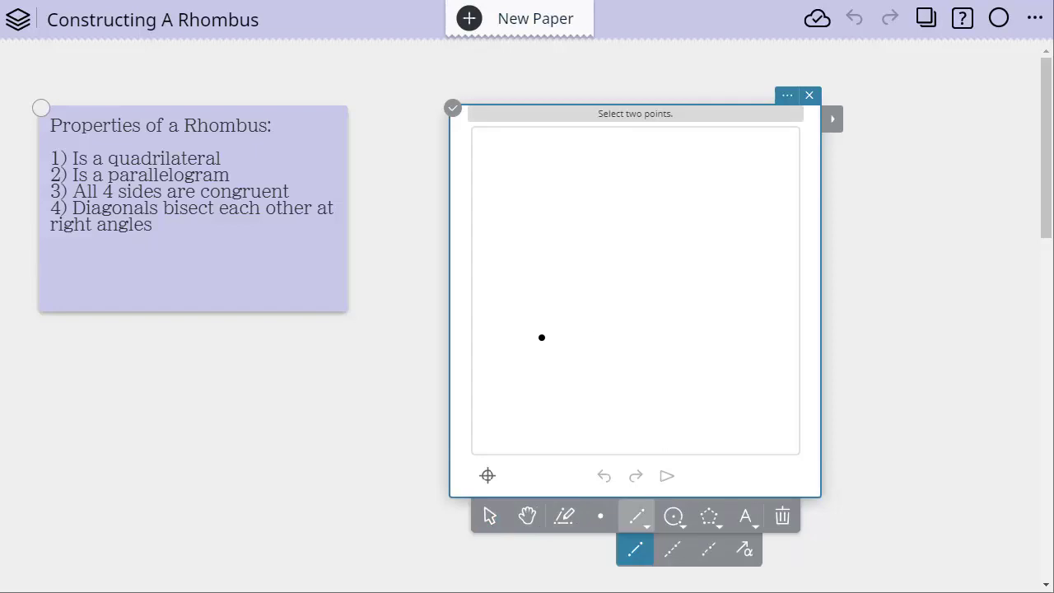
pyautogui.click(520, 286)
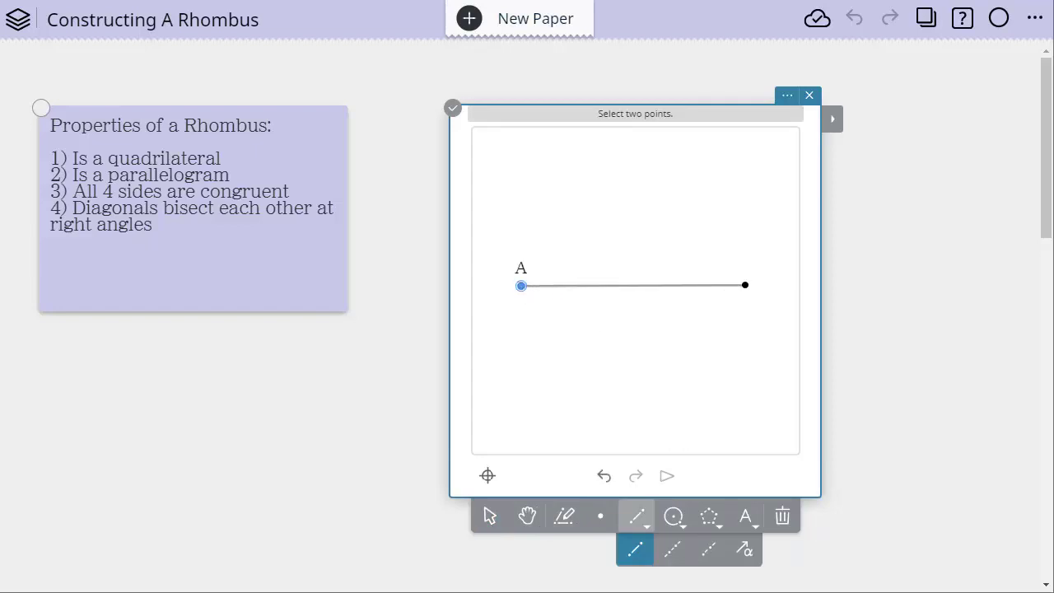
pyautogui.click(744, 285)
pyautogui.click(489, 518)
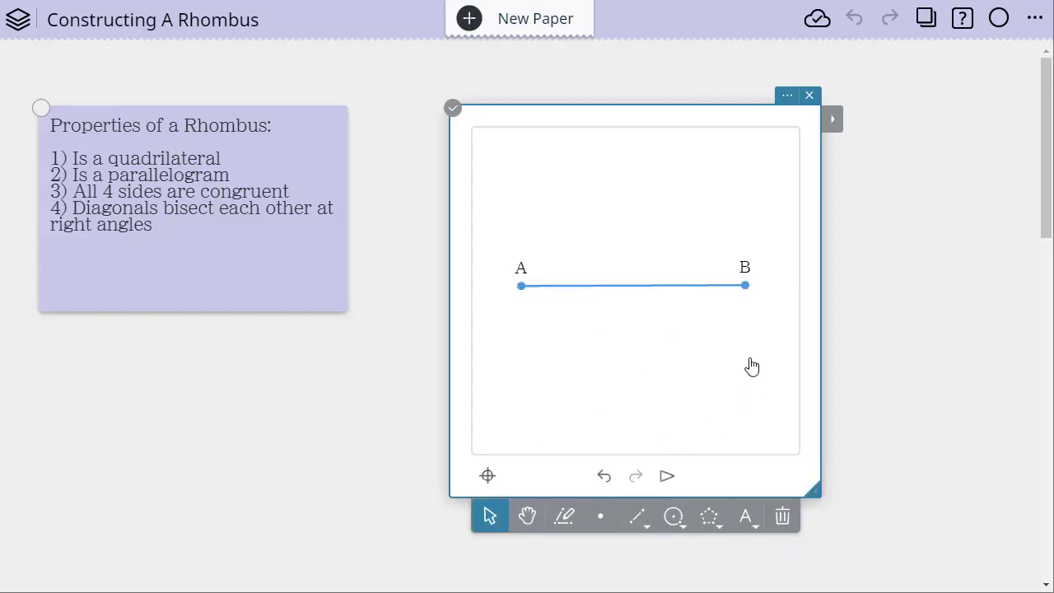
pyautogui.moveTo(745, 286); pyautogui.dragTo(732, 365)
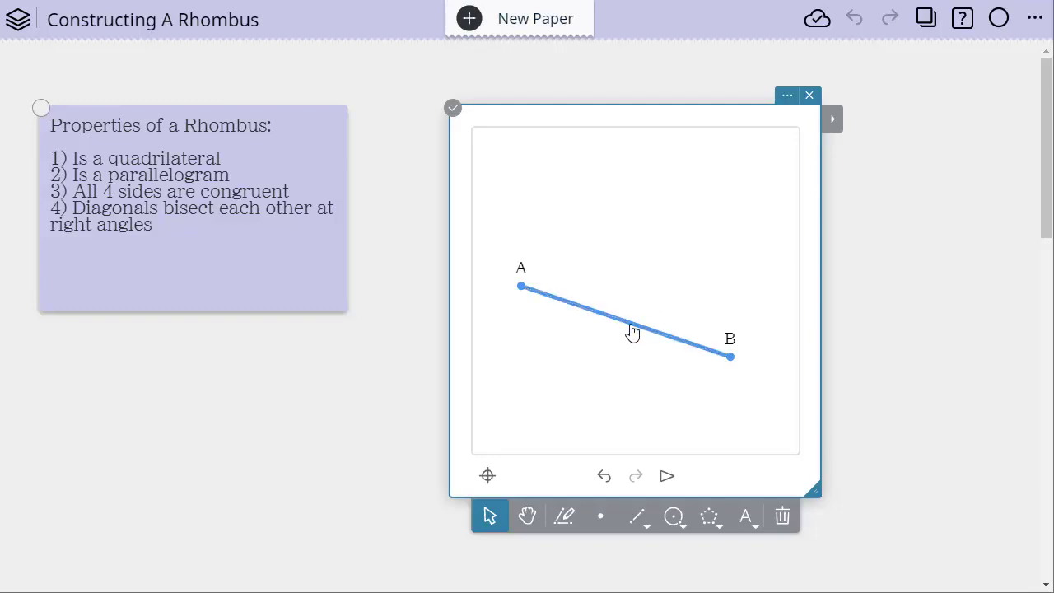
# Use Construct > Midpoint on segment AB to create point C, then select C.
pyautogui.click(833, 124)
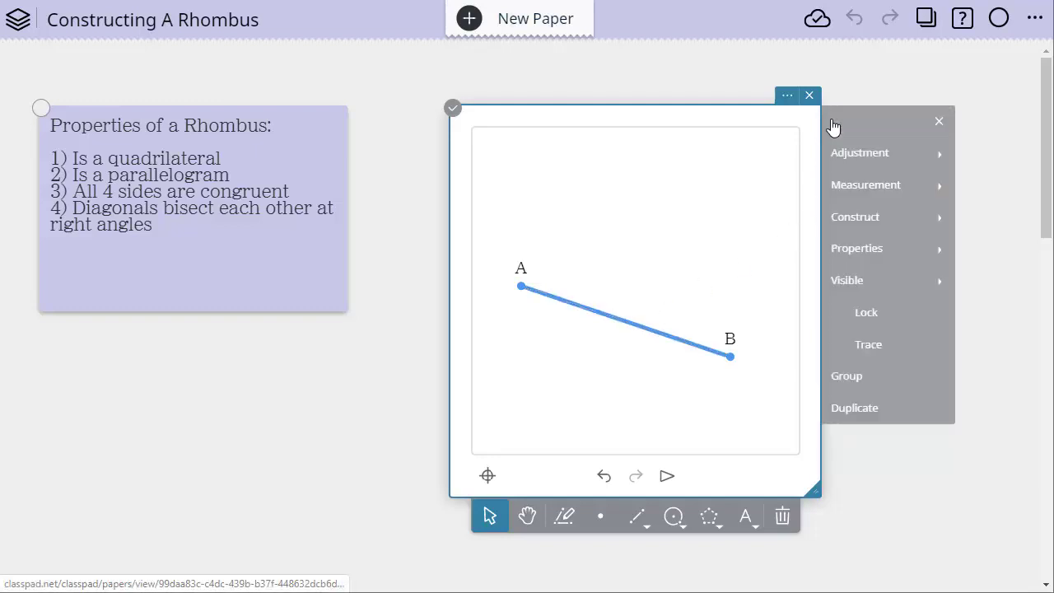
pyautogui.click(860, 220)
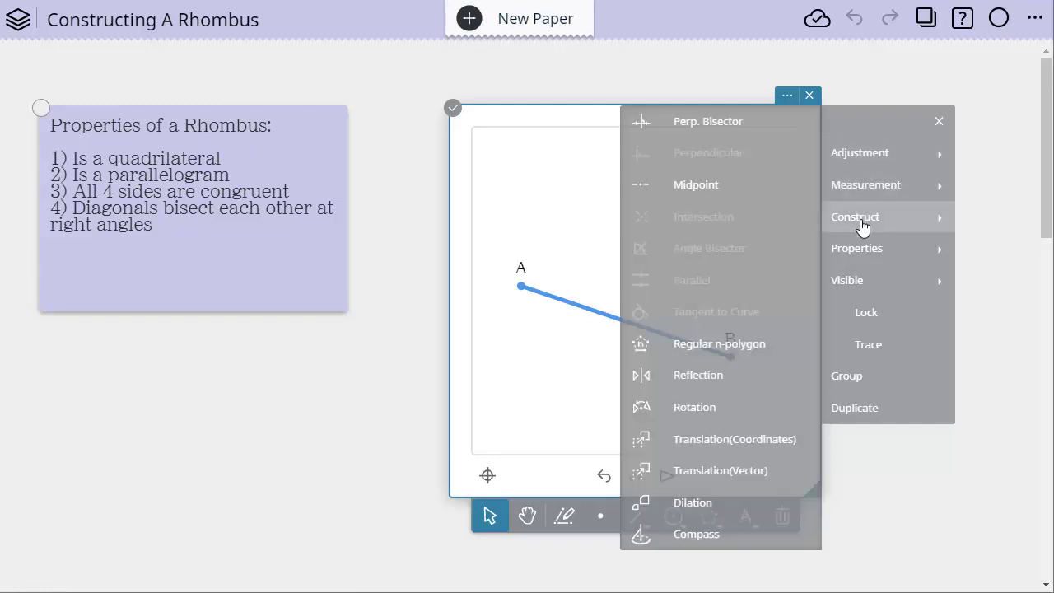
pyautogui.click(703, 193)
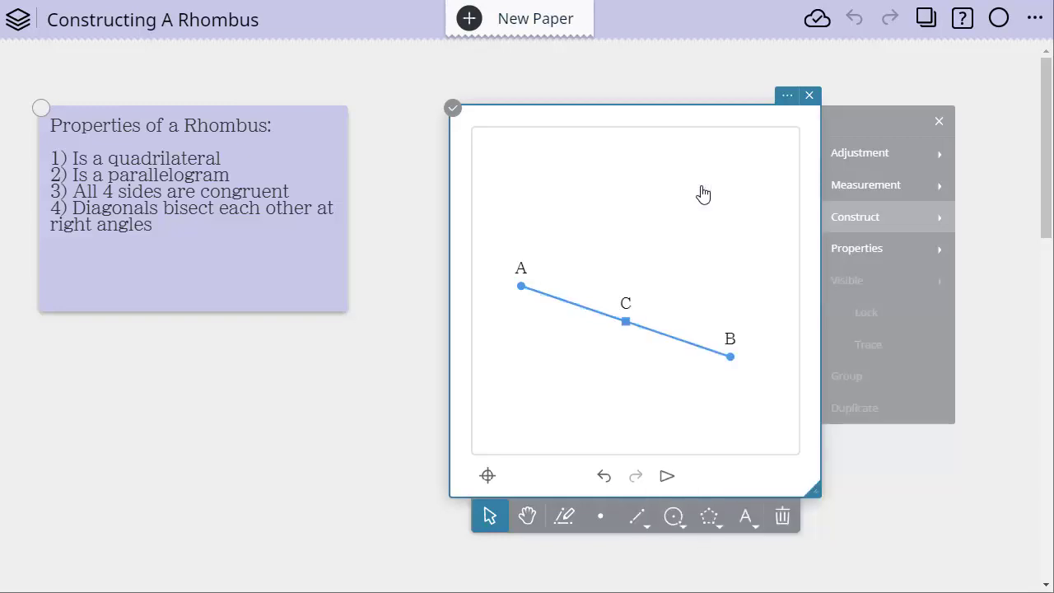
pyautogui.click(632, 327)
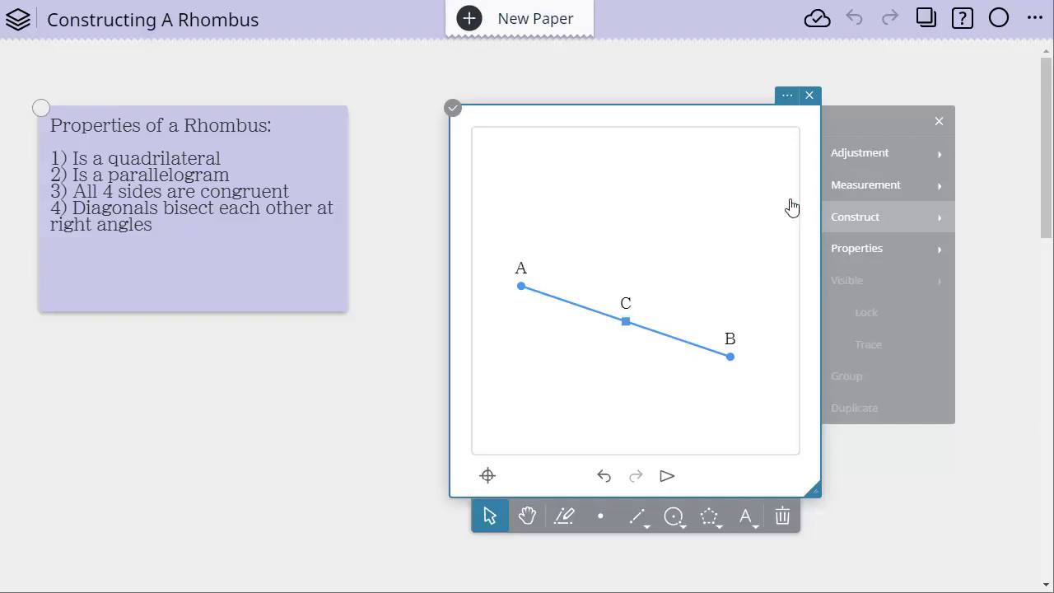
# Construct a line through C perpendicular to AB, then drag B to level AB.
pyautogui.click(866, 224)
pyautogui.click(724, 163)
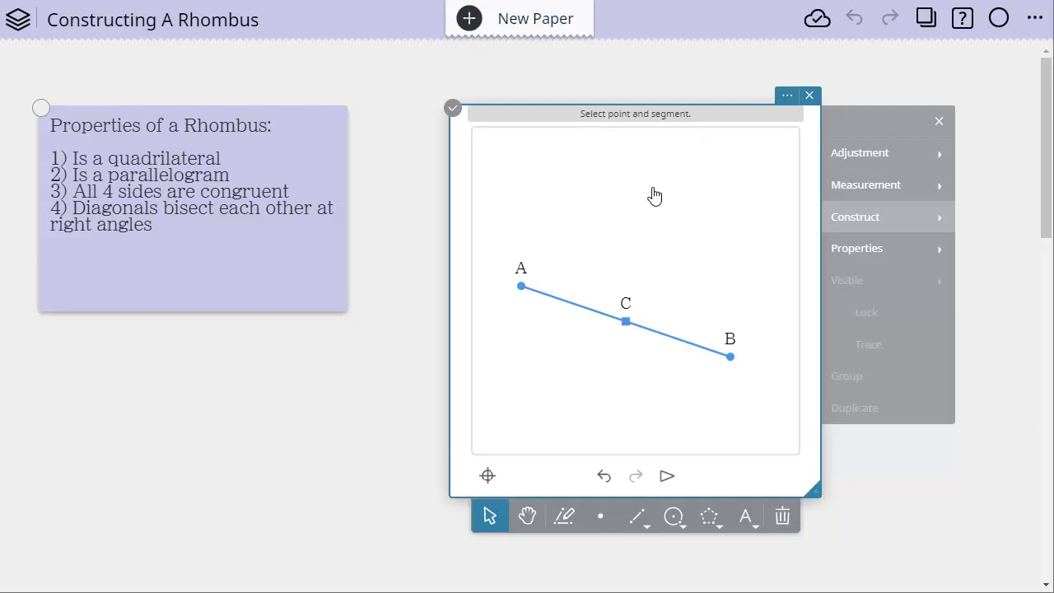
pyautogui.click(627, 323)
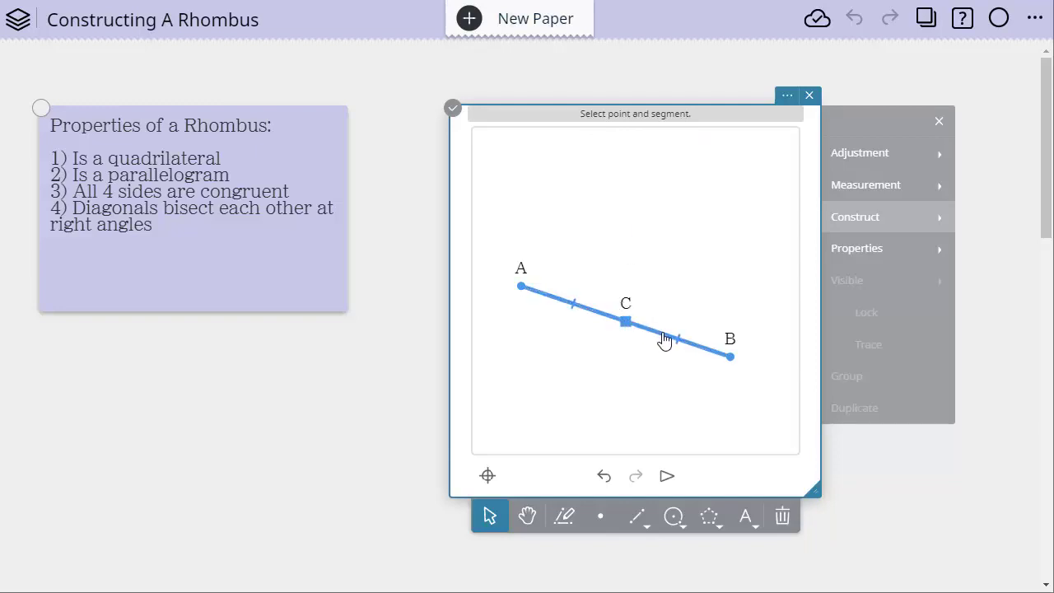
pyautogui.click(665, 341)
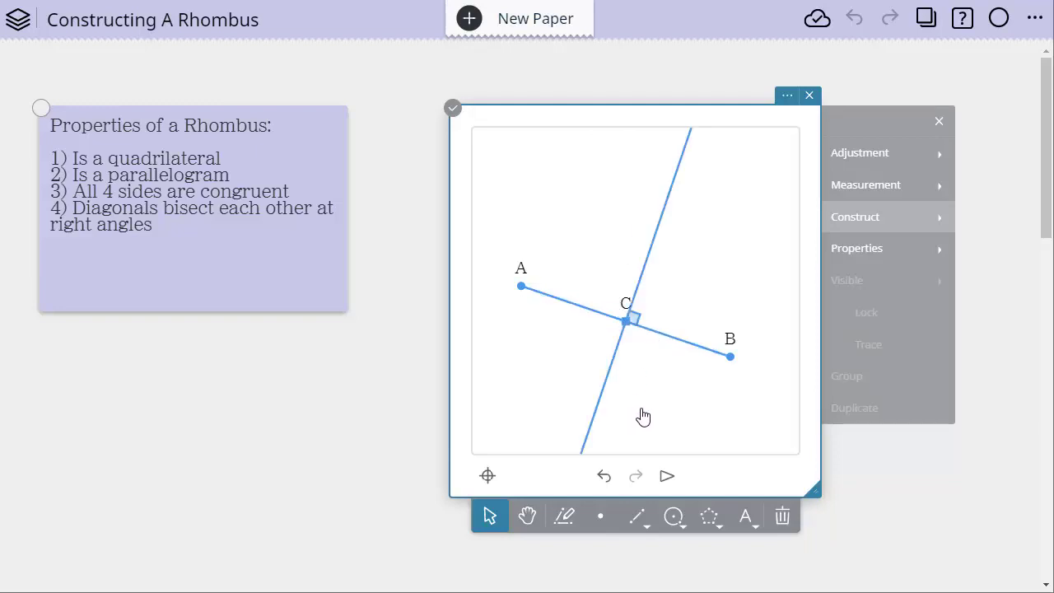
pyautogui.moveTo(730, 359); pyautogui.dragTo(738, 280)
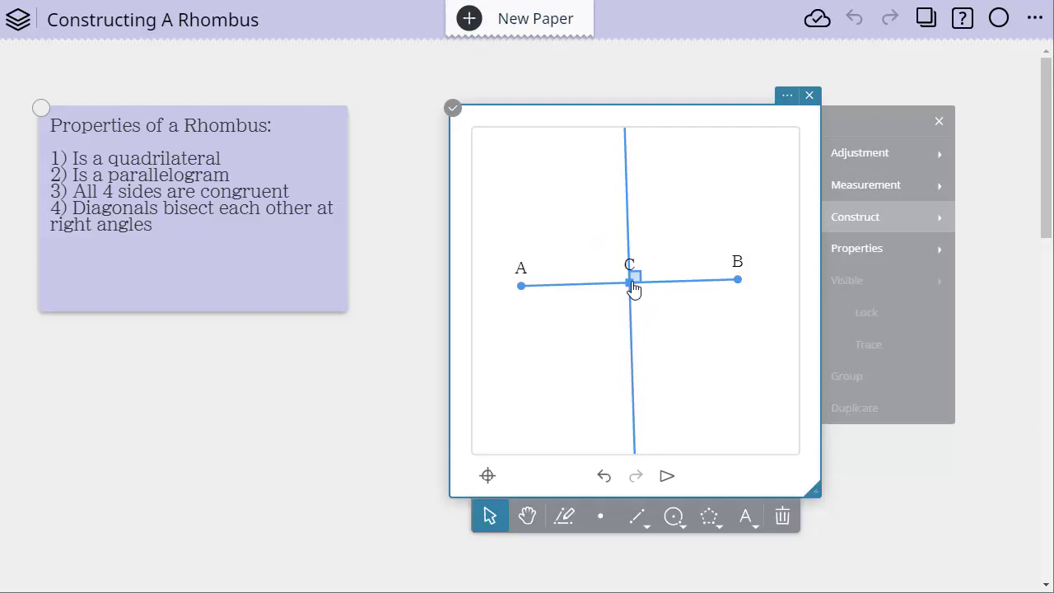
# Place point D on the perpendicular line below C and nudge it up.
pyautogui.click(601, 516)
pyautogui.click(633, 405)
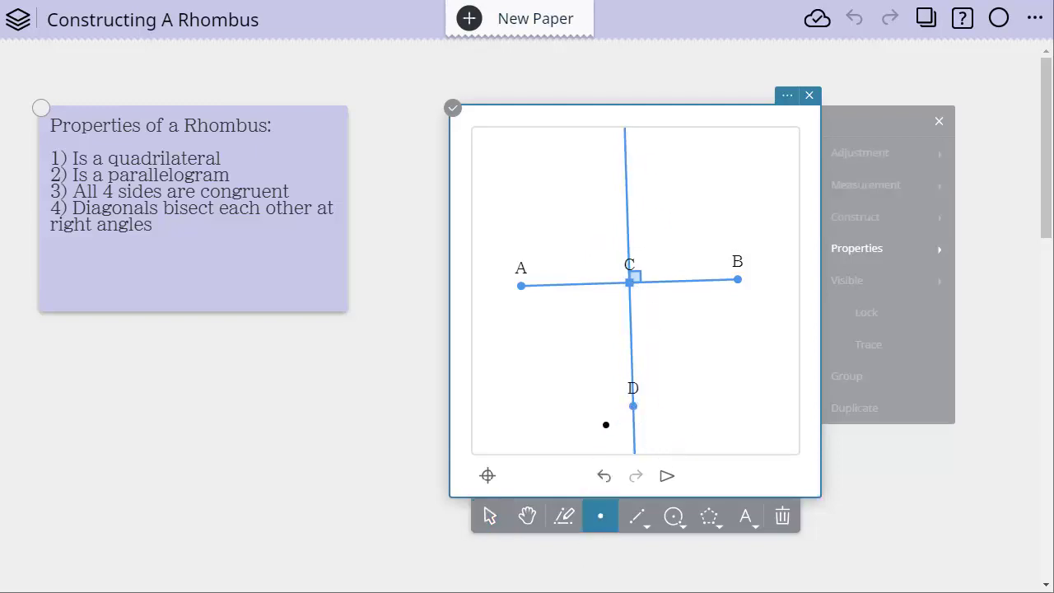
pyautogui.click(491, 516)
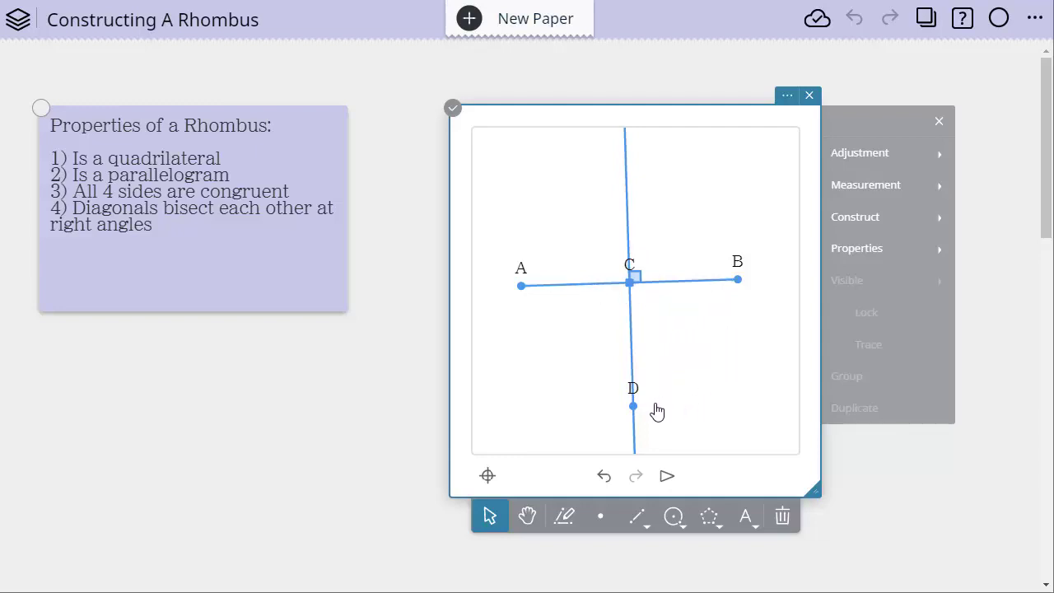
pyautogui.moveTo(642, 417); pyautogui.dragTo(634, 390)
# Reflect D across line AB to create D', and drag D to verify the mirroring.
pyautogui.click(876, 219)
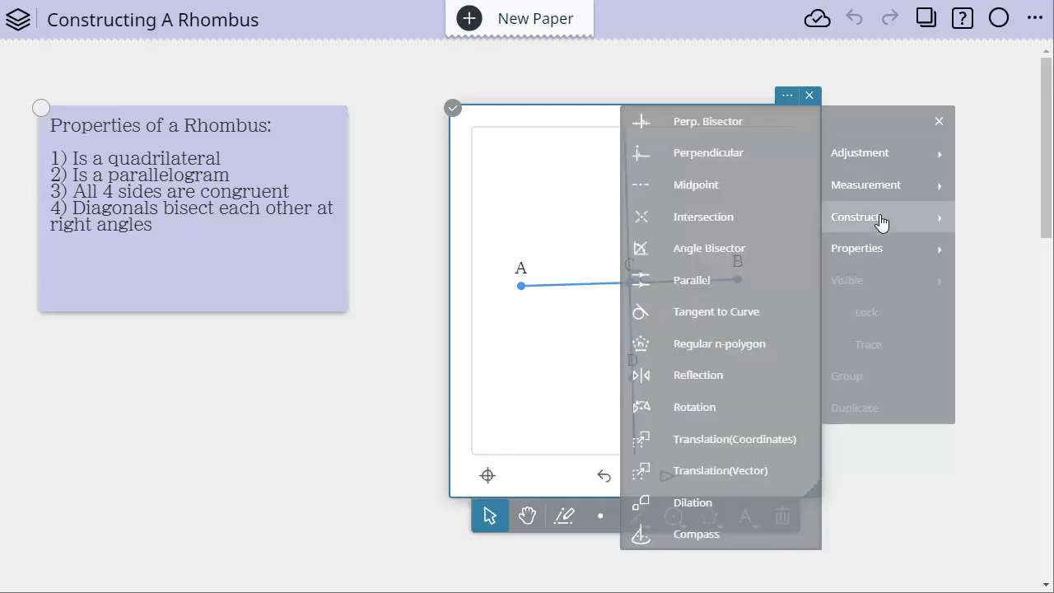
pyautogui.click(727, 383)
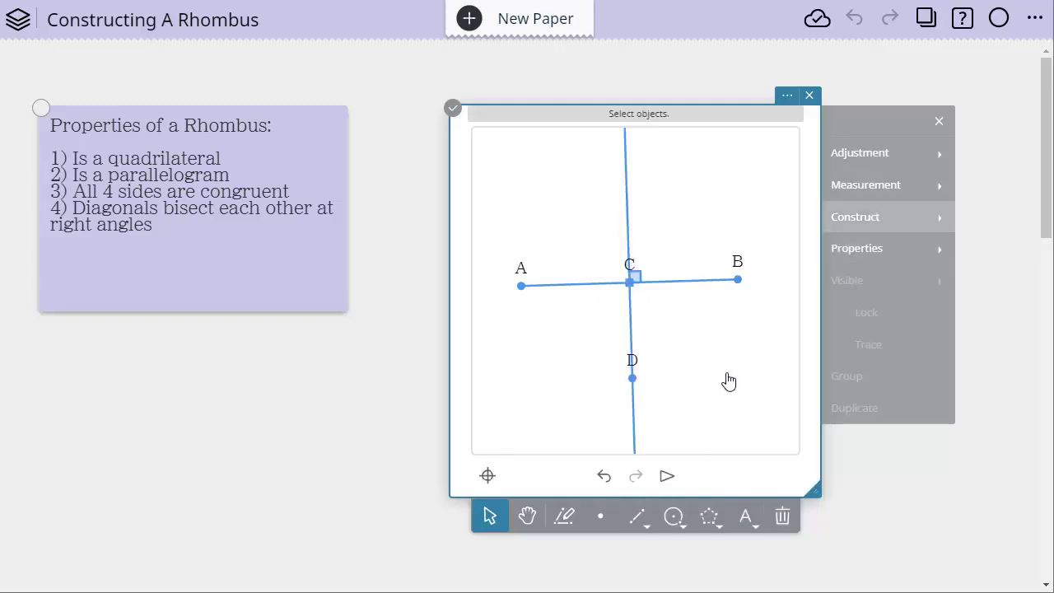
pyautogui.click(632, 379)
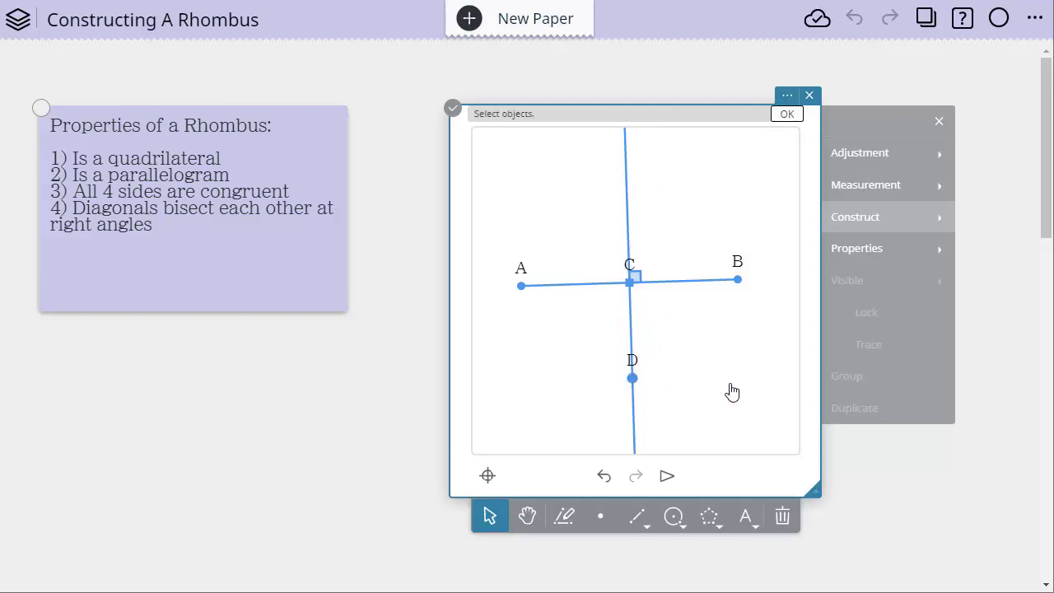
pyautogui.click(787, 115)
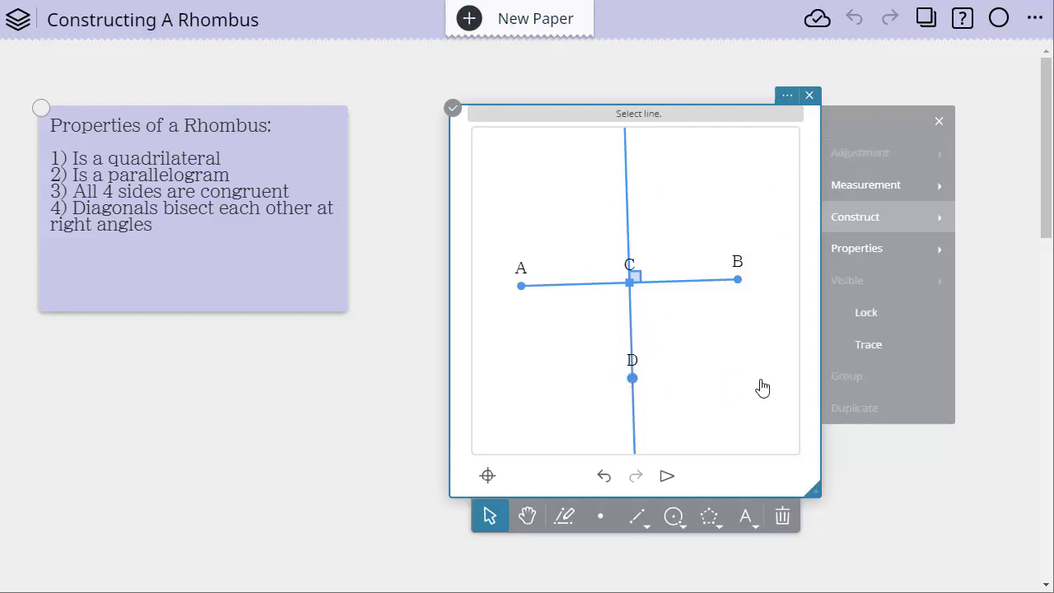
pyautogui.click(557, 287)
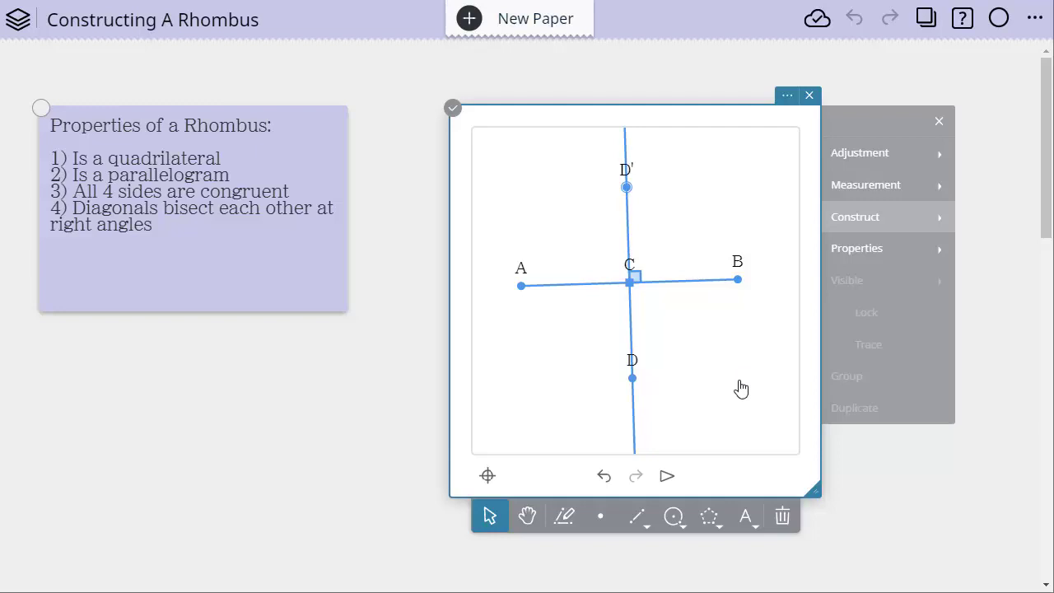
pyautogui.moveTo(634, 387); pyautogui.dragTo(634, 410)
# Hide the perpendicular line through C, keeping points D and D'.
pyautogui.click(636, 442)
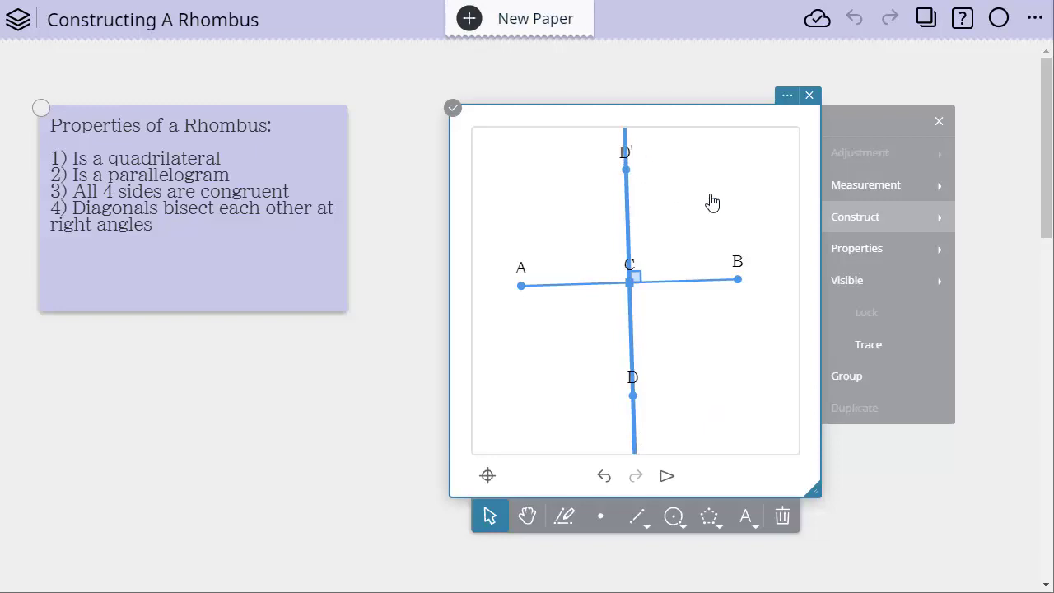
pyautogui.click(845, 282)
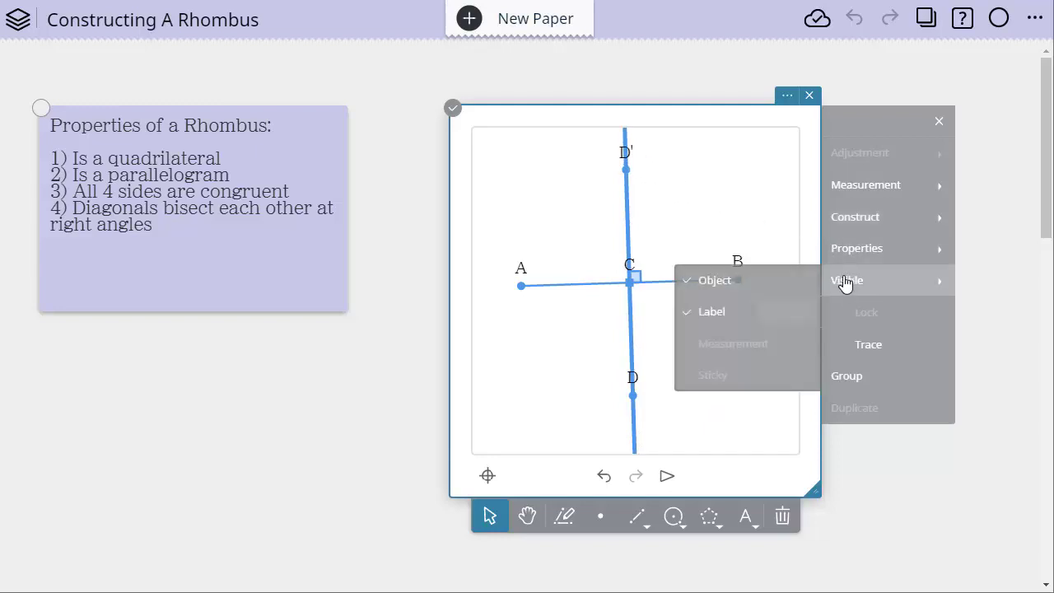
pyautogui.click(723, 283)
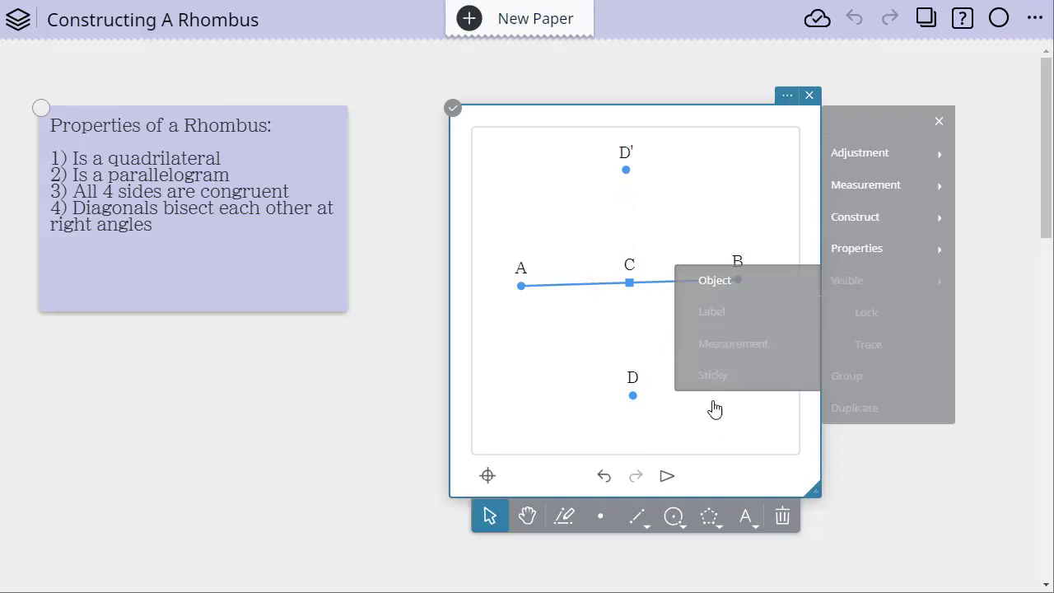
# Draw a closed polygon through vertices A, B and D' back to A.
pyautogui.click(707, 516)
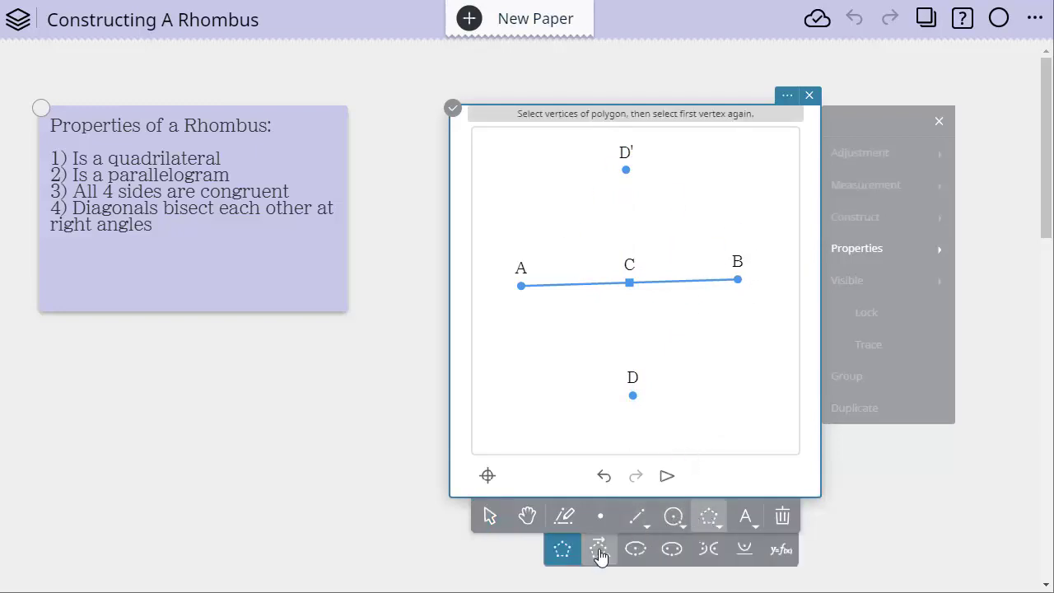
pyautogui.click(527, 293)
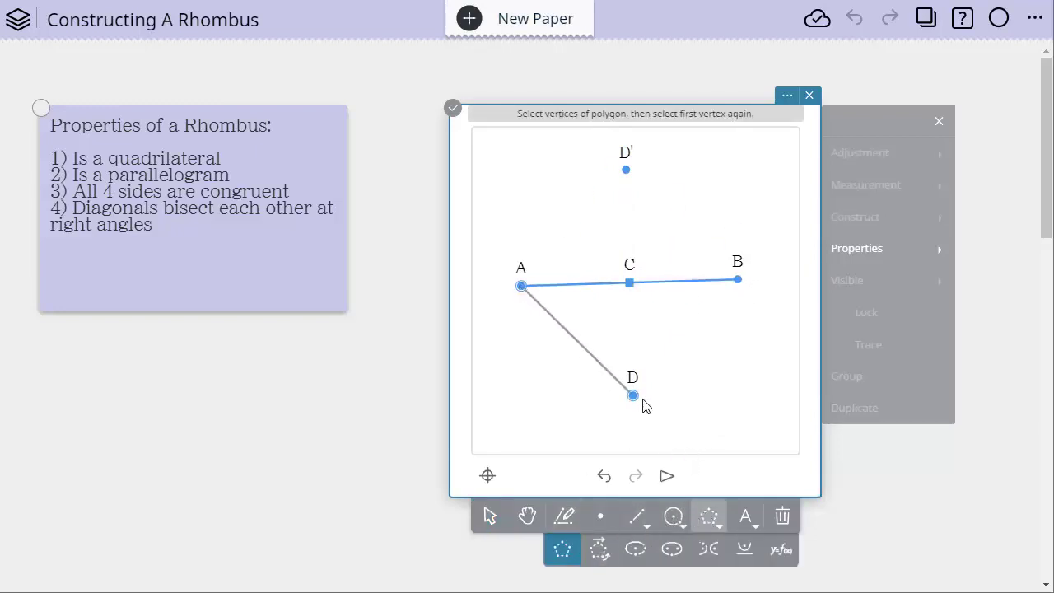
pyautogui.click(736, 280)
pyautogui.click(626, 171)
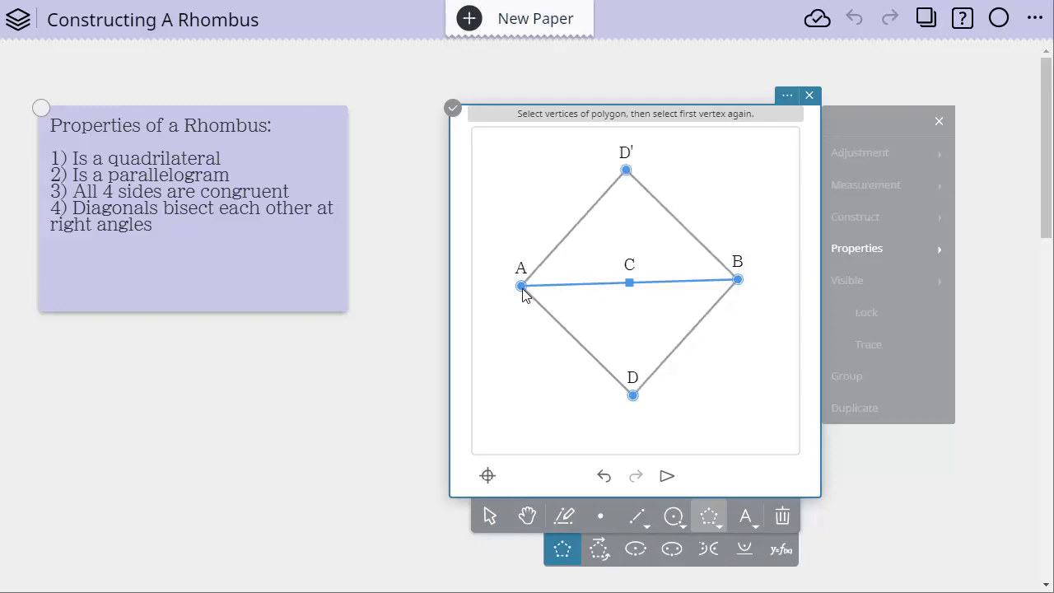
pyautogui.click(523, 290)
pyautogui.click(489, 516)
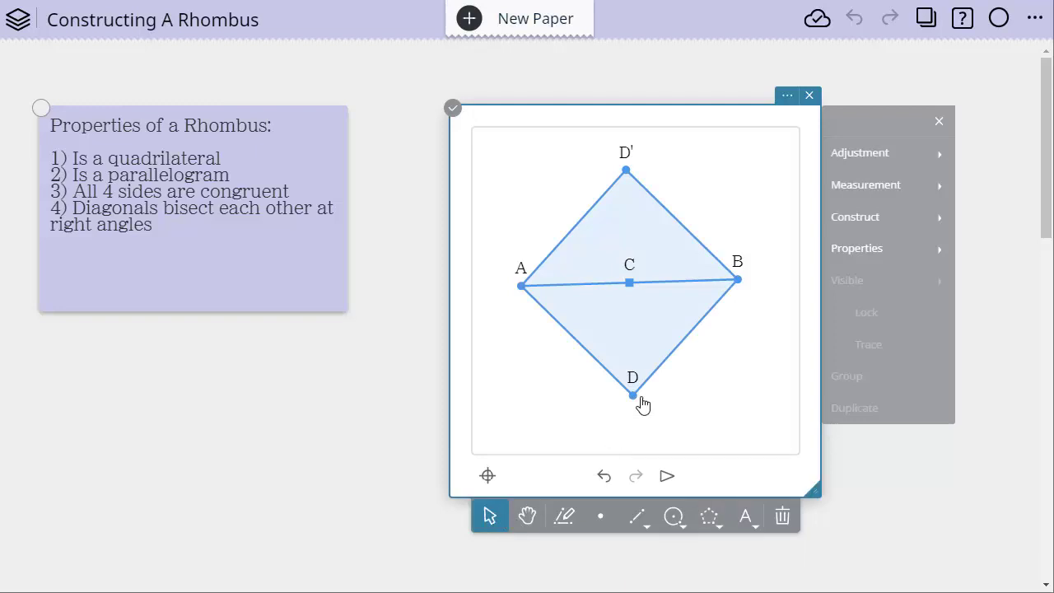
# Drag vertices D, B and A to tilt the rhombus into a near-square.
pyautogui.moveTo(633, 406); pyautogui.dragTo(626, 432)
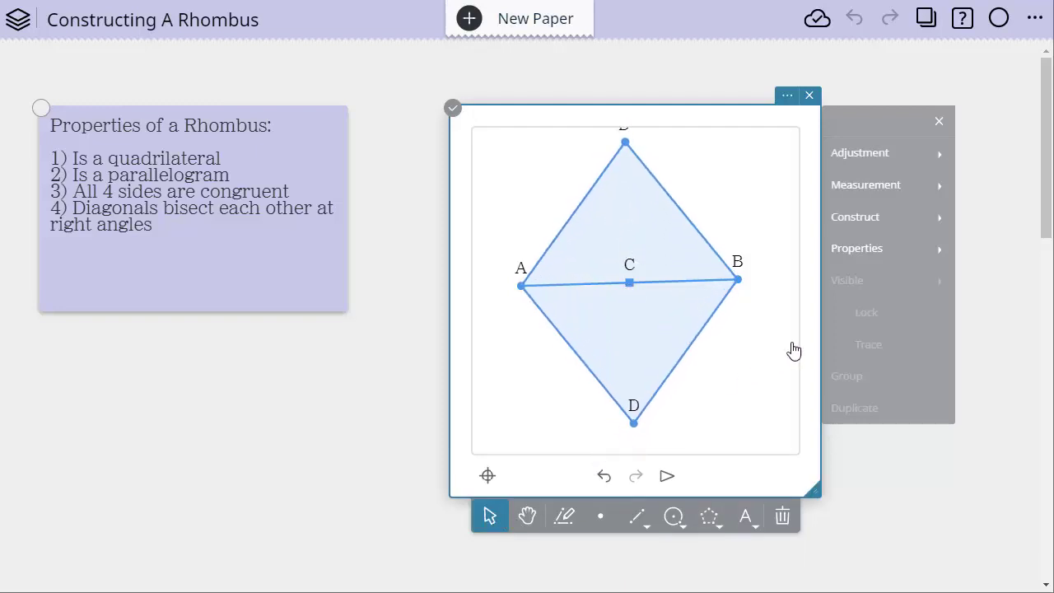
pyautogui.moveTo(744, 282); pyautogui.dragTo(683, 278)
pyautogui.click(596, 143)
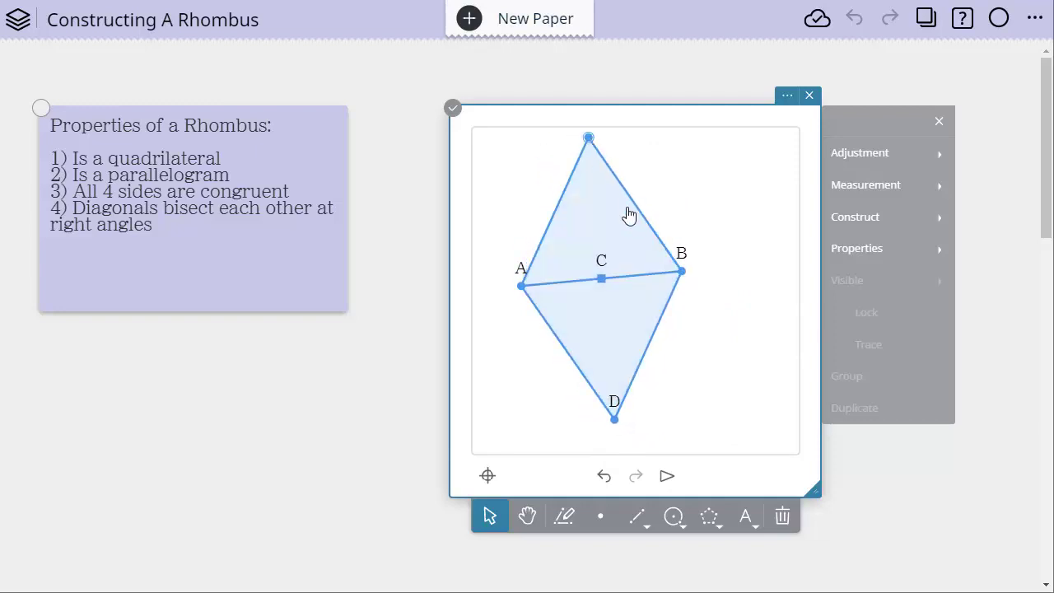
pyautogui.moveTo(525, 298); pyautogui.dragTo(563, 435)
pyautogui.moveTo(731, 434); pyautogui.dragTo(760, 419)
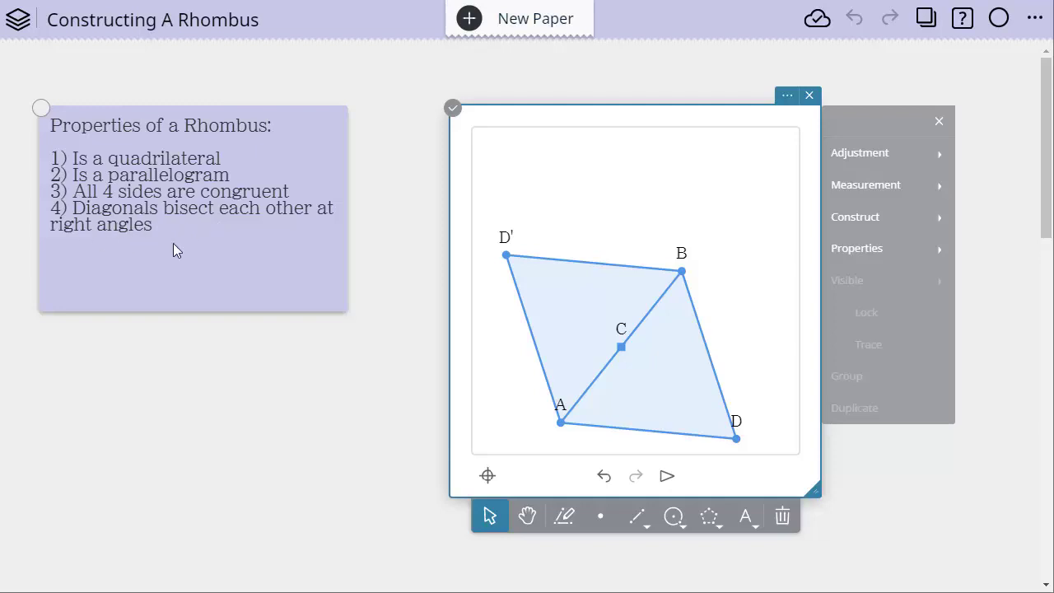
# Insert an empty Geometry sticky in the blank area below the first rhombus.
pyautogui.scroll(-4, 255, 405)
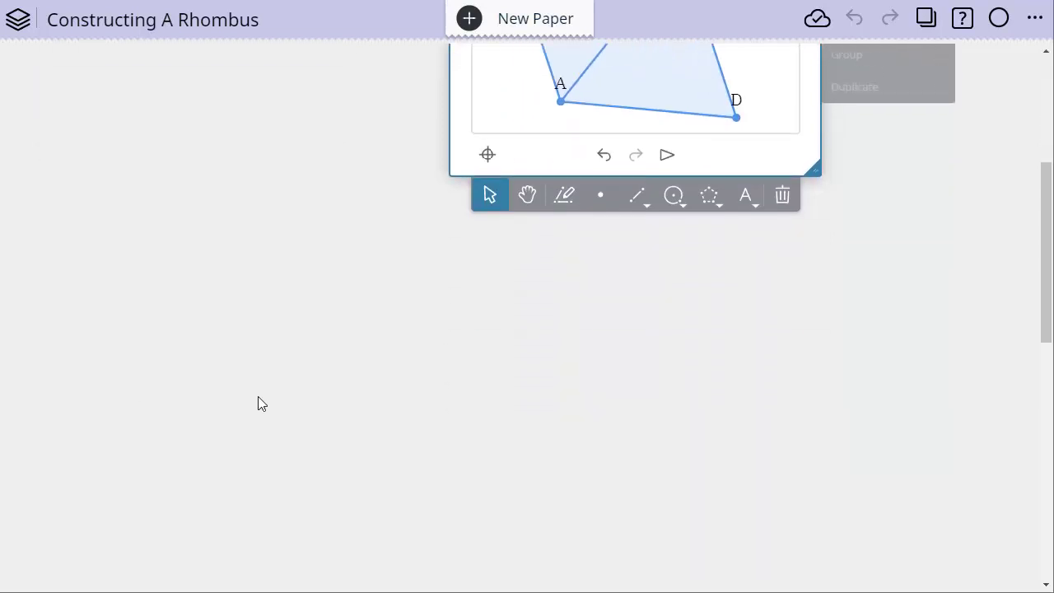
pyautogui.scroll(4, 189, 299)
pyautogui.scroll(-4, 231, 353)
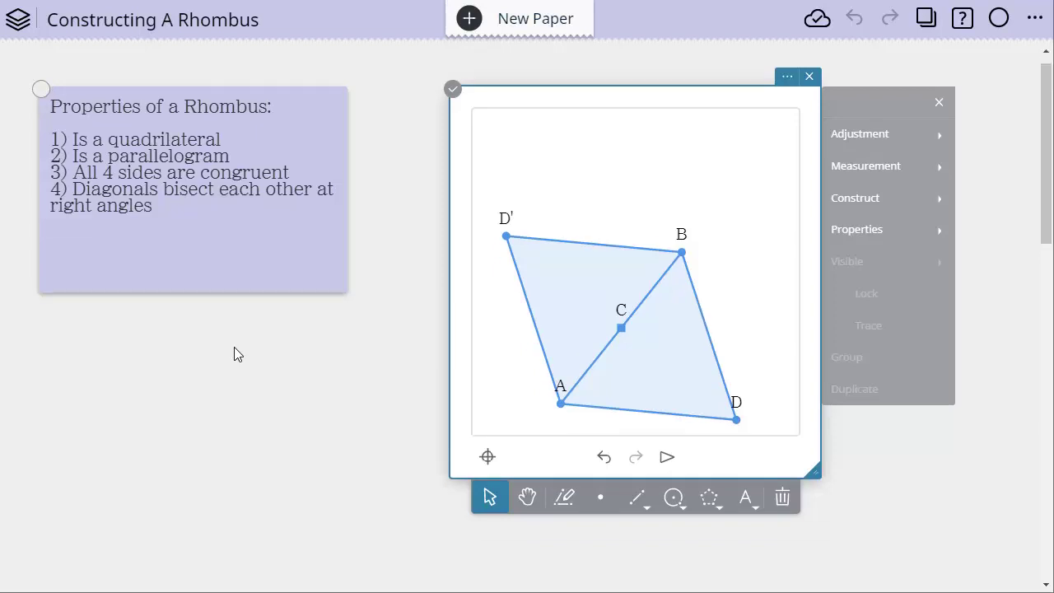
pyautogui.click(190, 300)
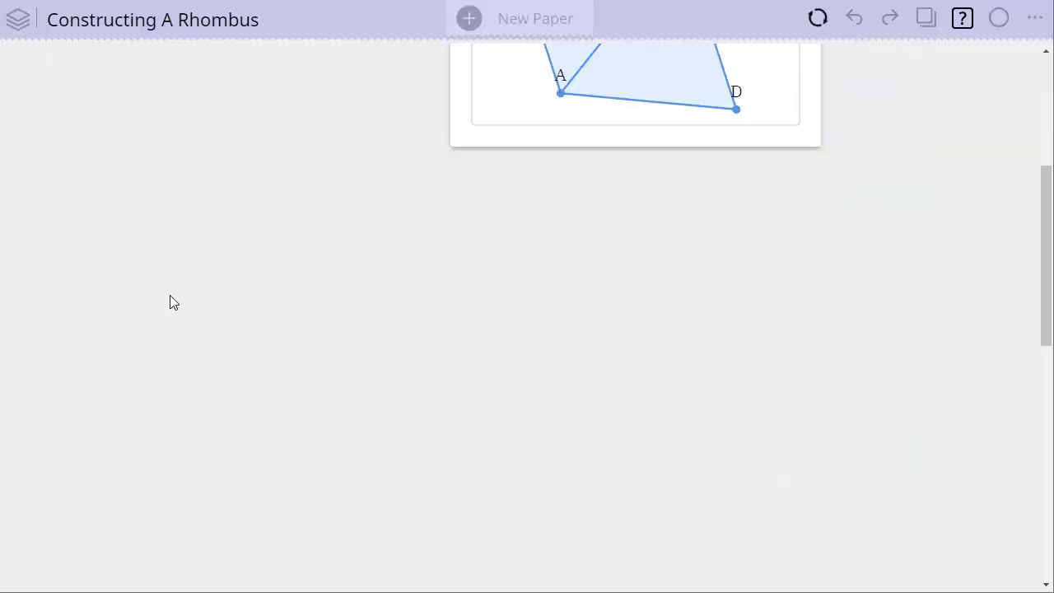
pyautogui.click(200, 297)
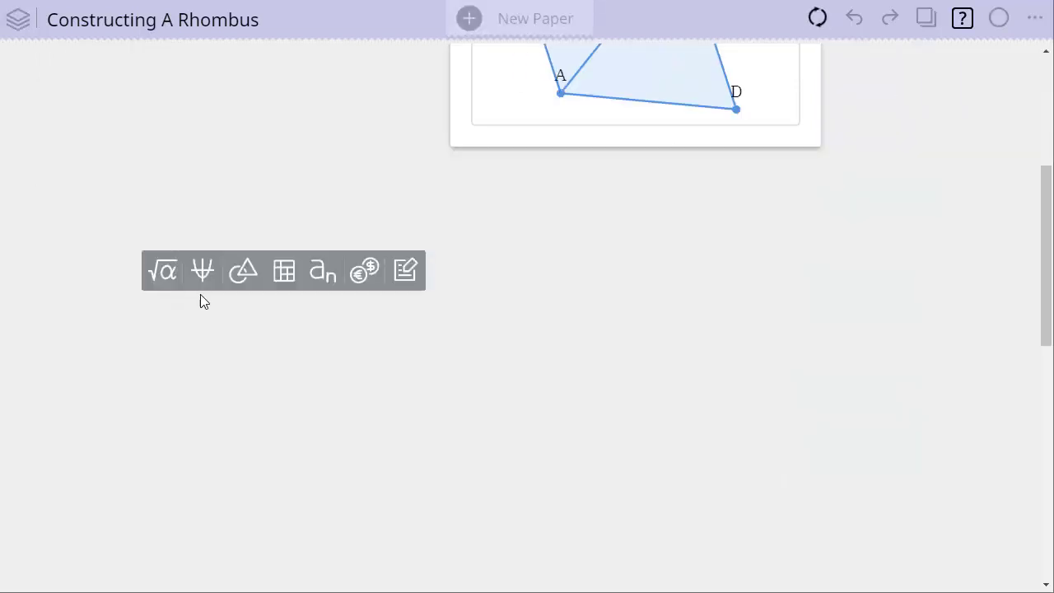
pyautogui.click(252, 280)
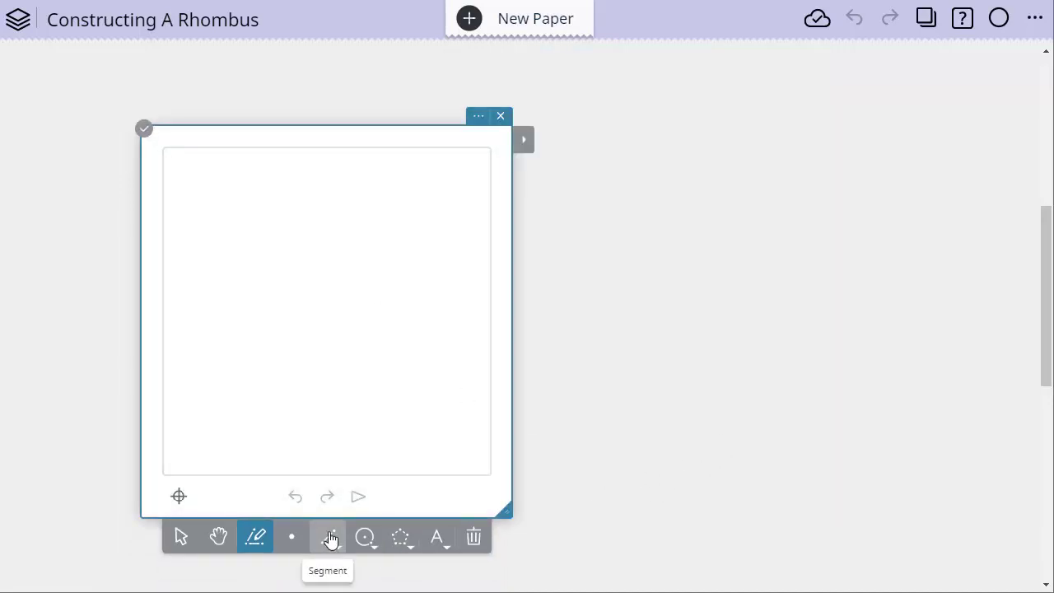
pyautogui.scroll(5, 722, 336)
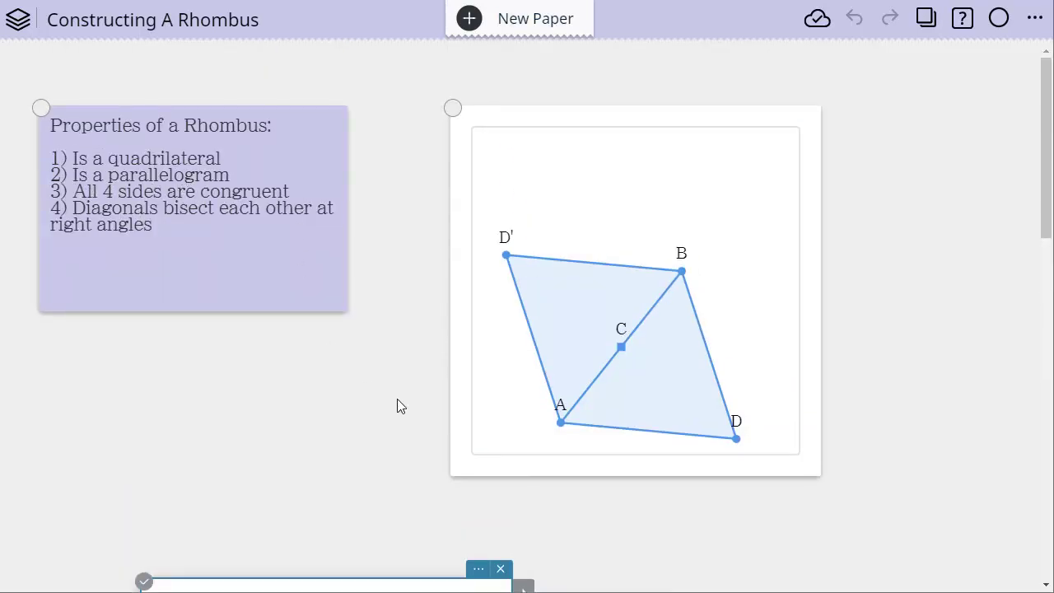
pyautogui.scroll(-5, 398, 399)
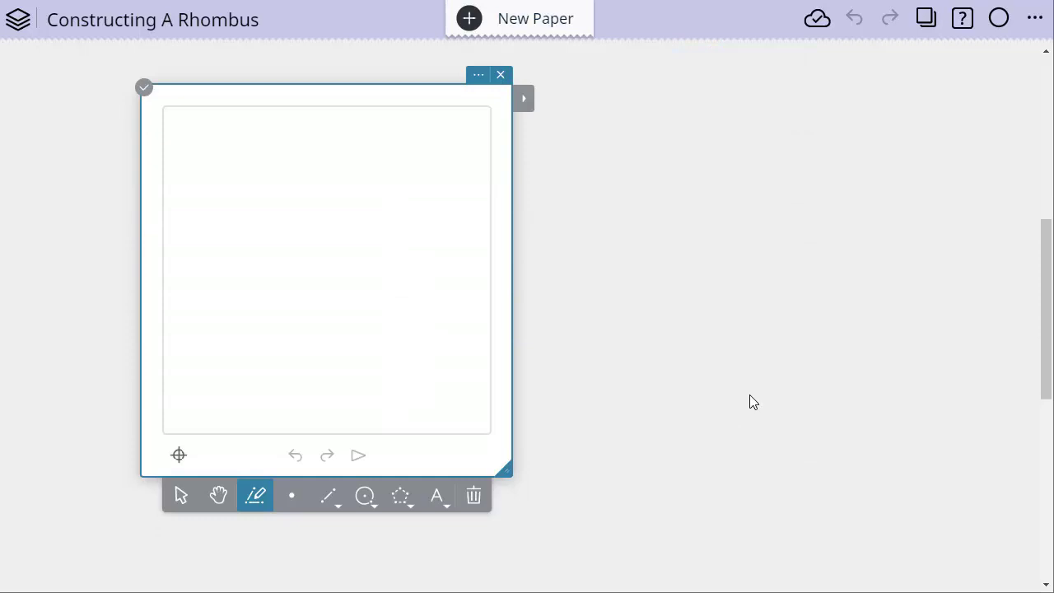
# Draw a circle centred at A through B, plus radii AB and AC to the rim.
pyautogui.click(365, 496)
pyautogui.click(308, 255)
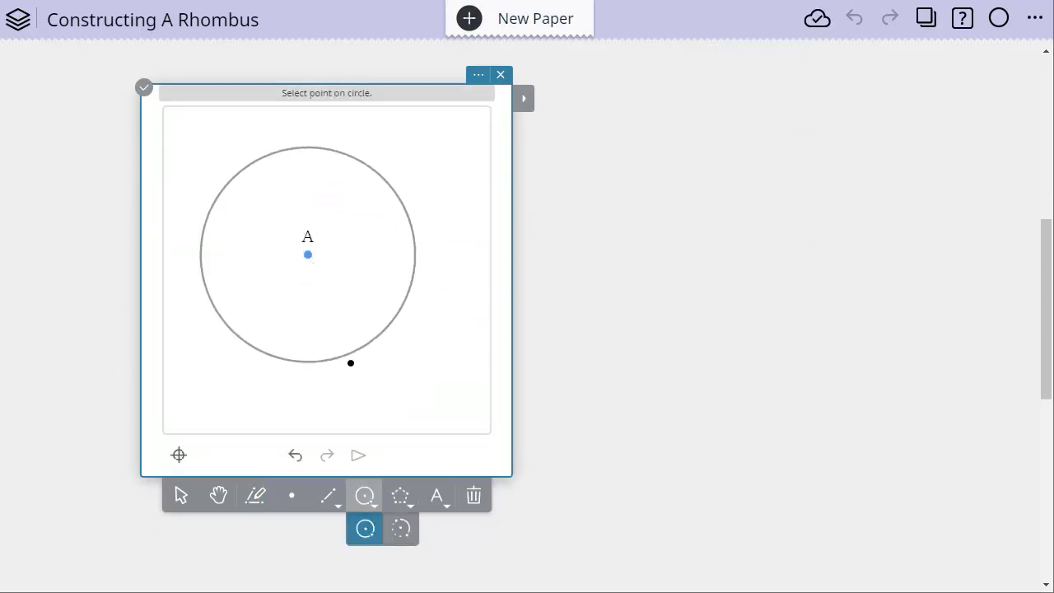
pyautogui.click(352, 365)
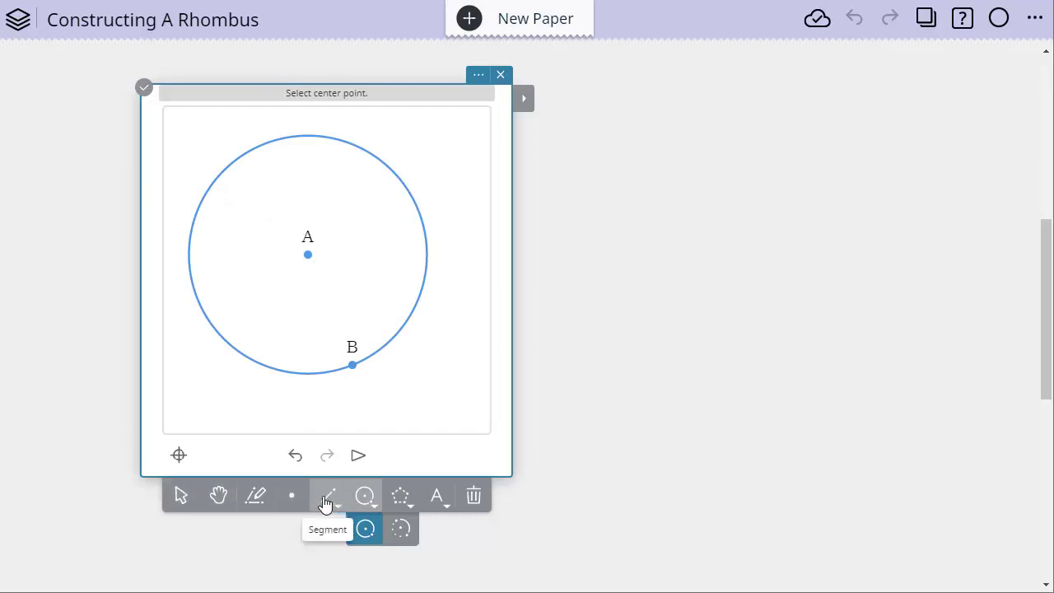
pyautogui.click(334, 499)
pyautogui.click(353, 365)
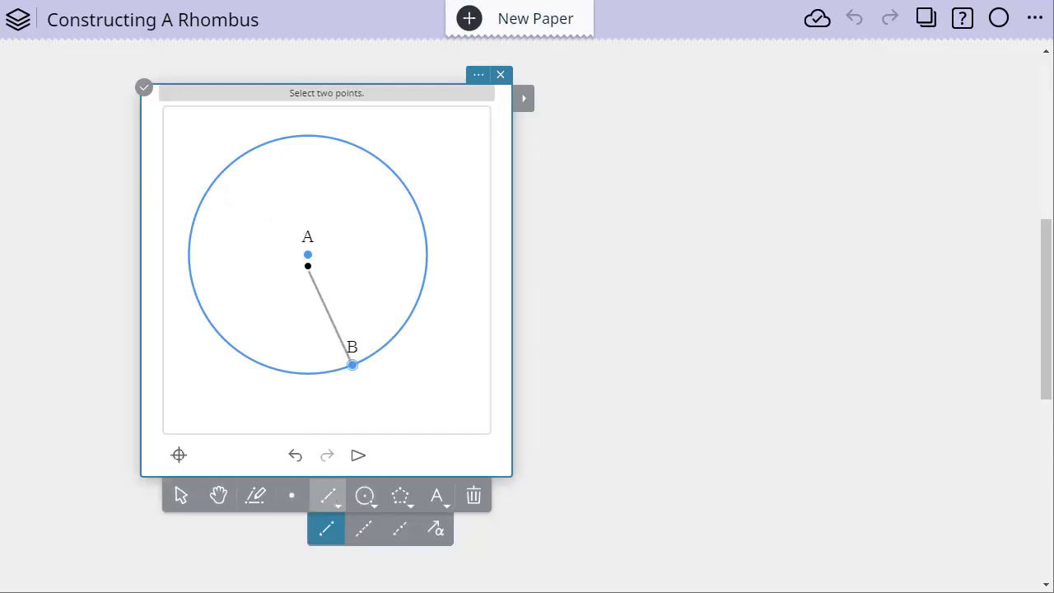
pyautogui.click(308, 255)
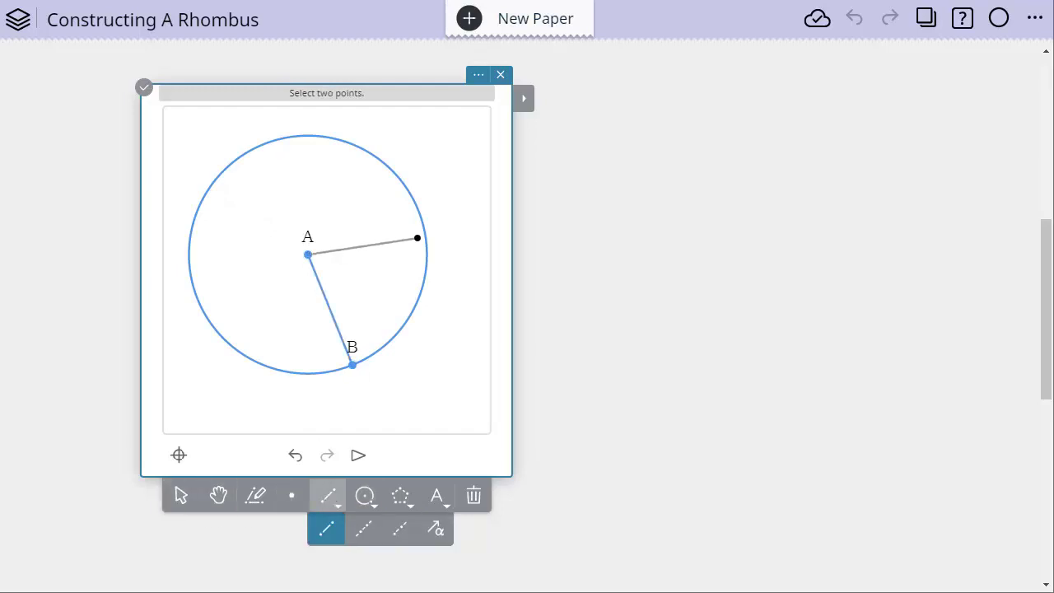
pyautogui.click(425, 236)
# Slide C to the upper right of the circle and drag B to resize it.
pyautogui.click(182, 494)
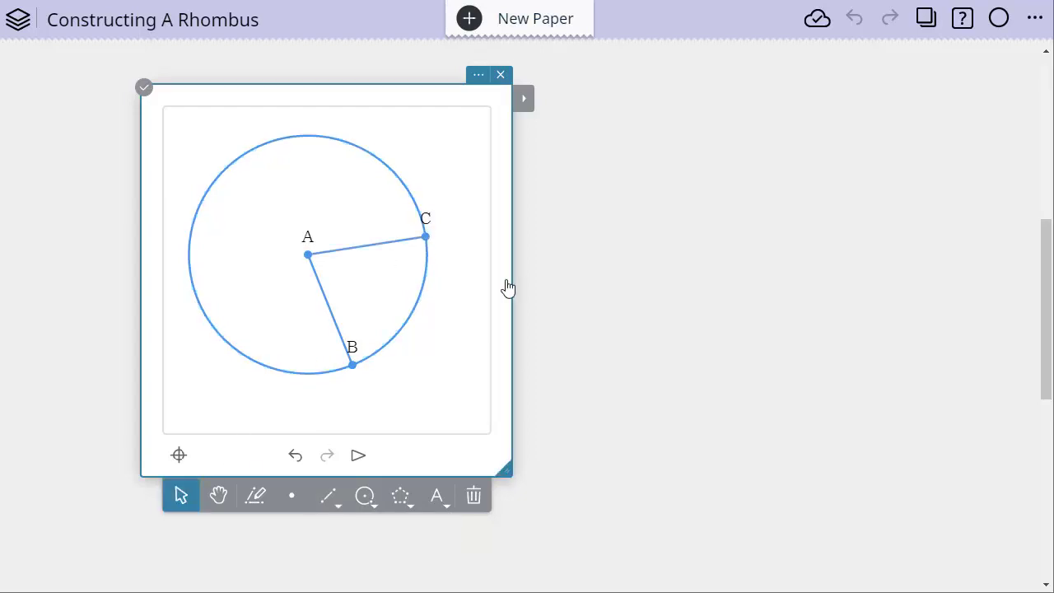
pyautogui.moveTo(427, 238); pyautogui.dragTo(365, 227)
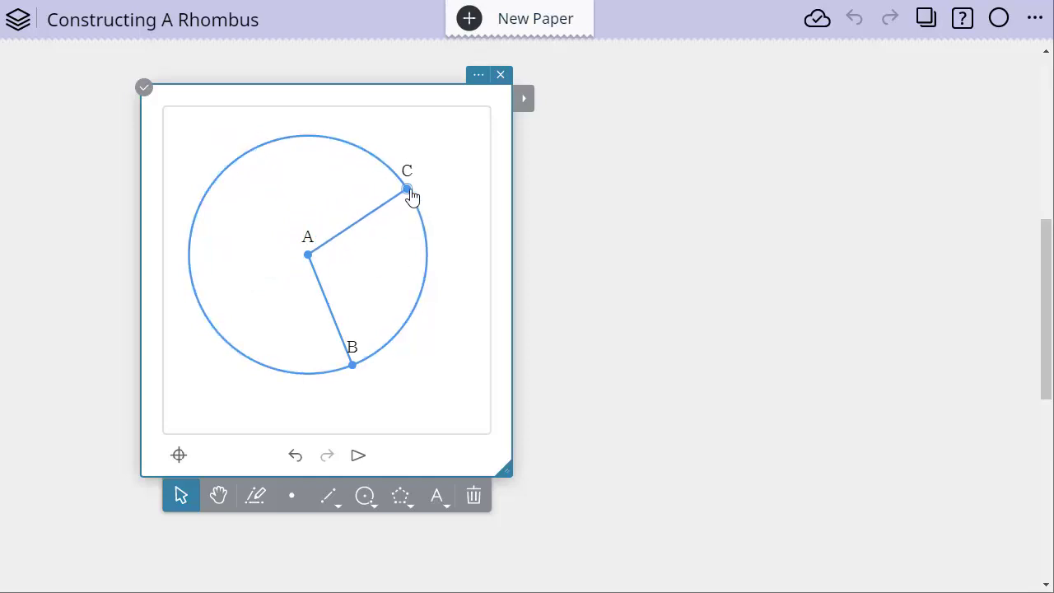
pyautogui.moveTo(412, 202)
pyautogui.mouseDown()
pyautogui.moveTo(374, 155)
pyautogui.moveTo(398, 209)
pyautogui.moveTo(401, 200)
pyautogui.mouseUp()
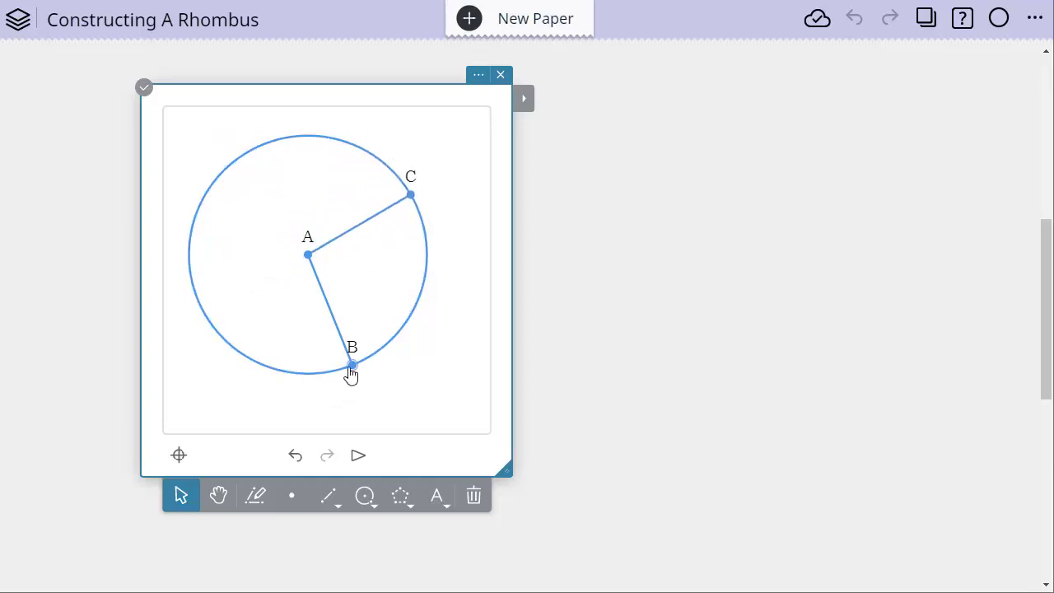
pyautogui.moveTo(351, 367); pyautogui.dragTo(275, 344)
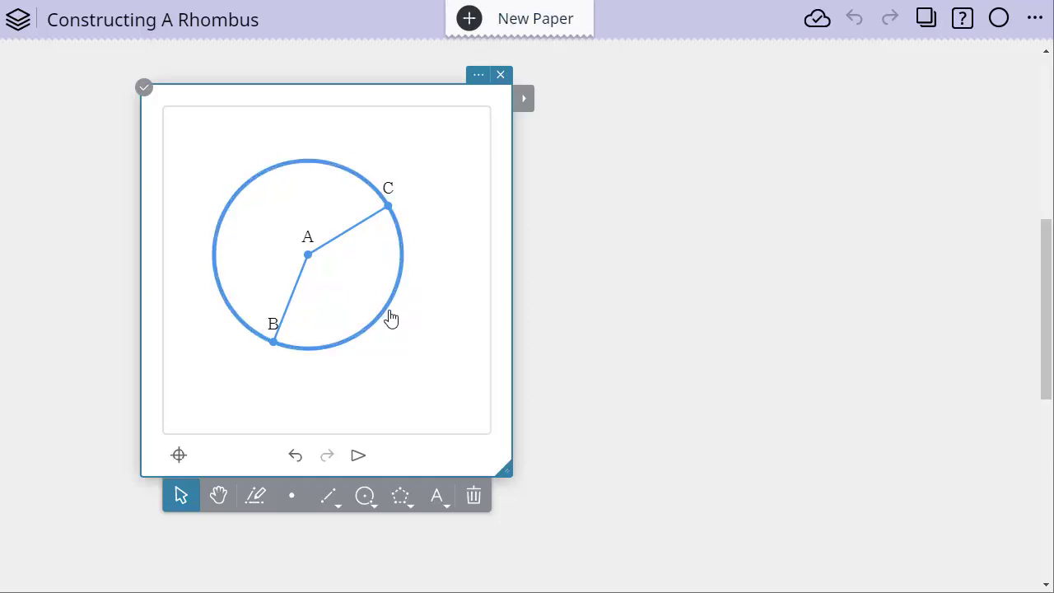
# Hide the circle, leaving radii AB and AC, and swing B around A.
pyautogui.click(530, 112)
pyautogui.click(574, 264)
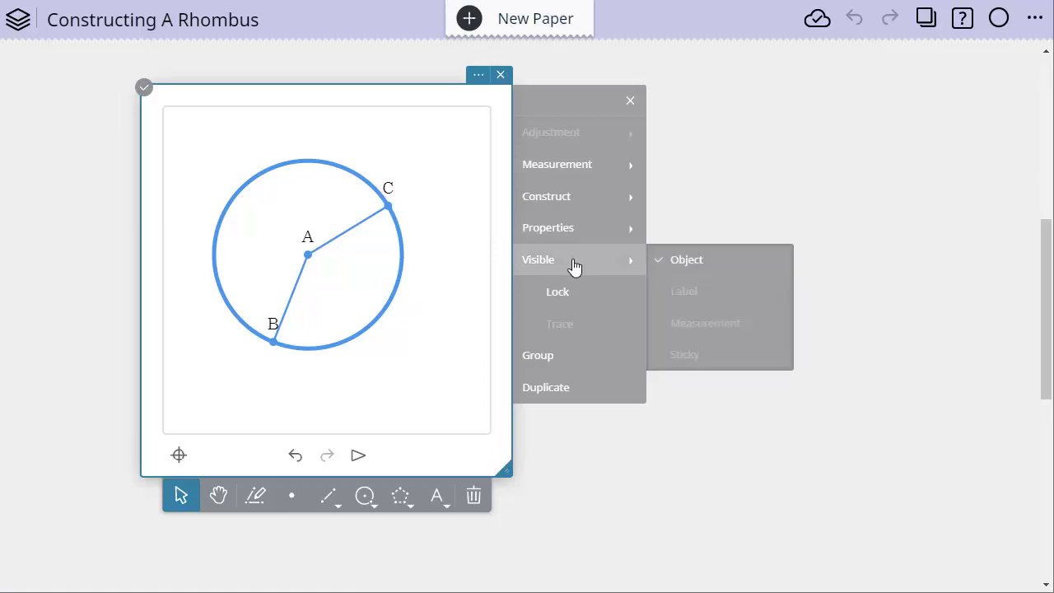
pyautogui.click(663, 262)
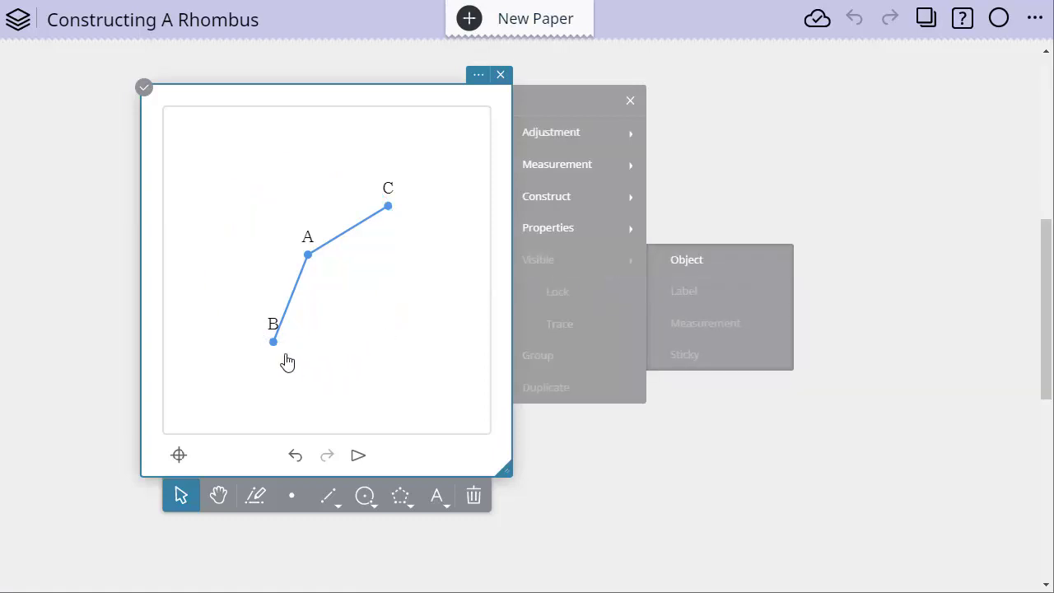
pyautogui.moveTo(278, 355); pyautogui.dragTo(298, 340)
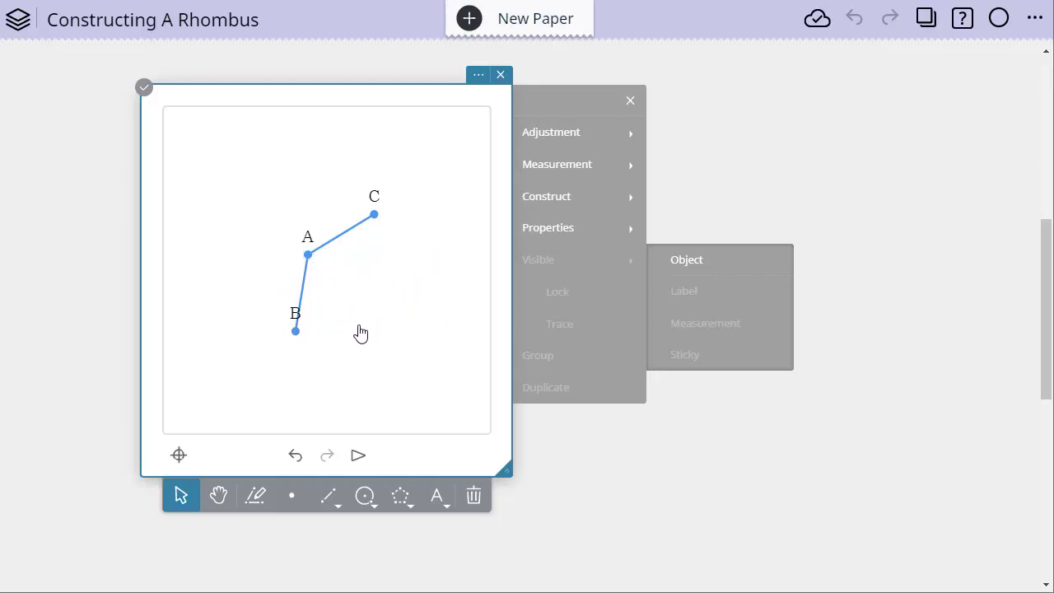
# Draw side BC joining points B and C.
pyautogui.click(328, 495)
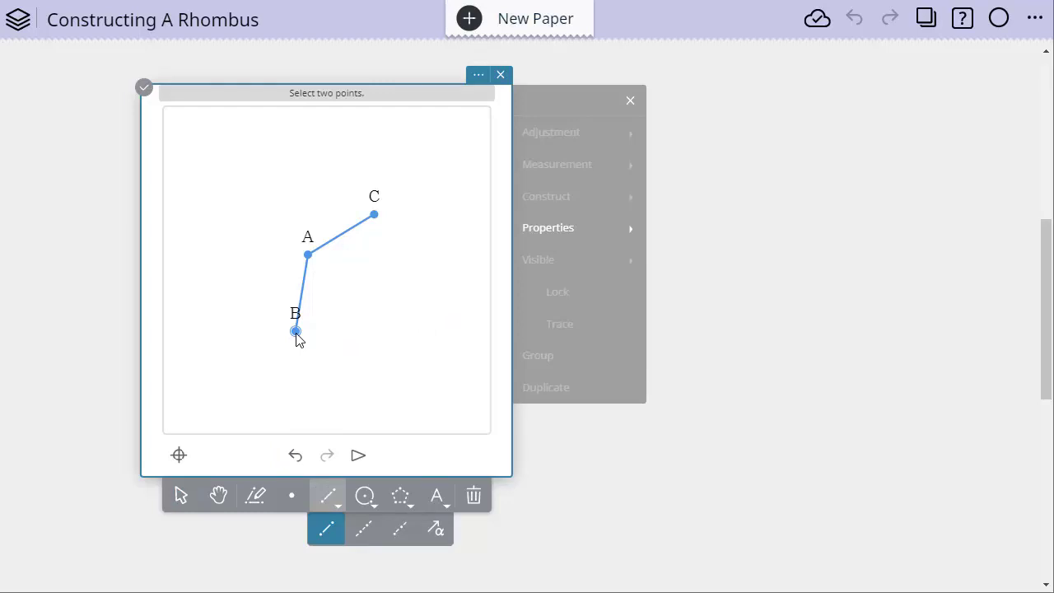
pyautogui.click(296, 331)
pyautogui.click(380, 251)
pyautogui.click(180, 495)
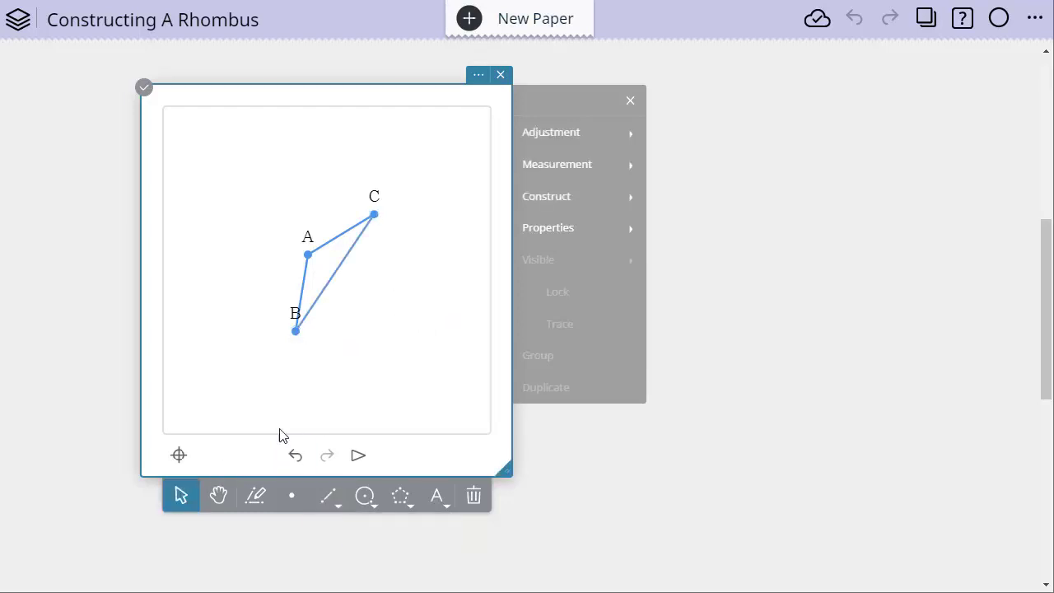
# Reflect side AB and point A across BC to get A', then drag A to test.
pyautogui.click(556, 208)
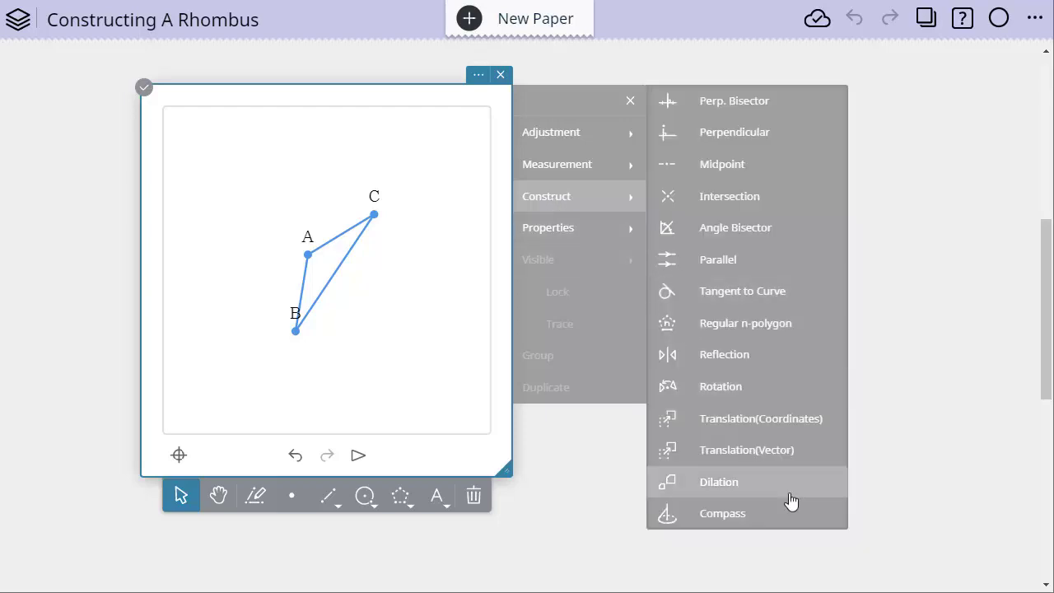
pyautogui.click(744, 359)
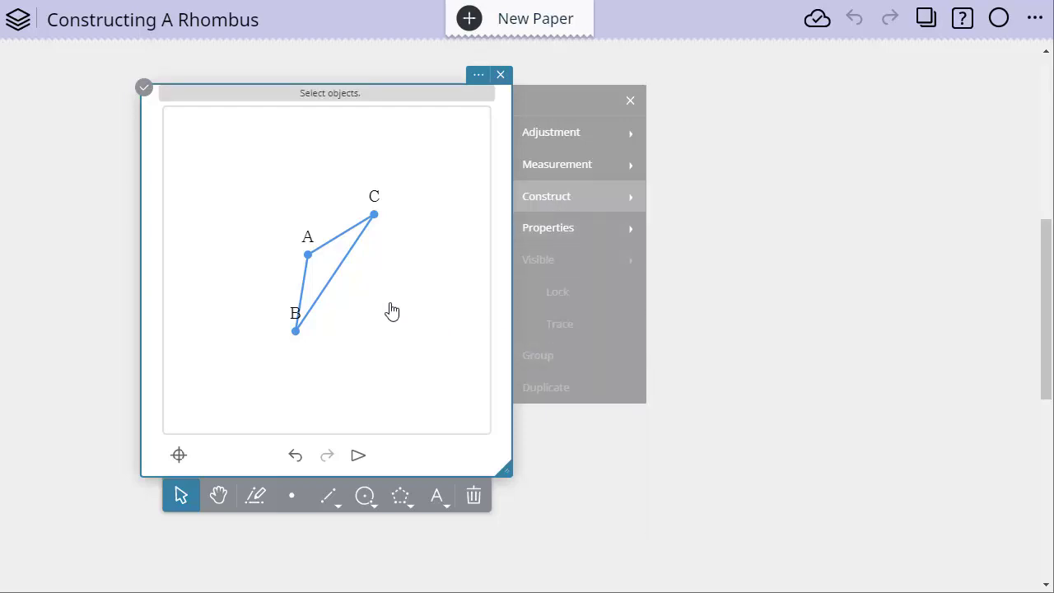
pyautogui.click(310, 287)
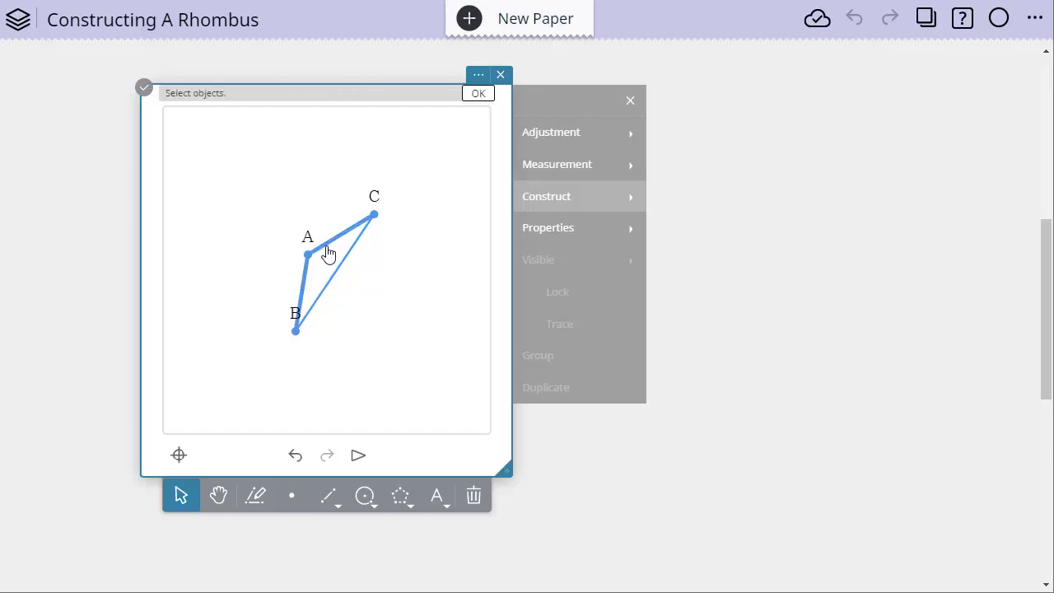
pyautogui.click(309, 257)
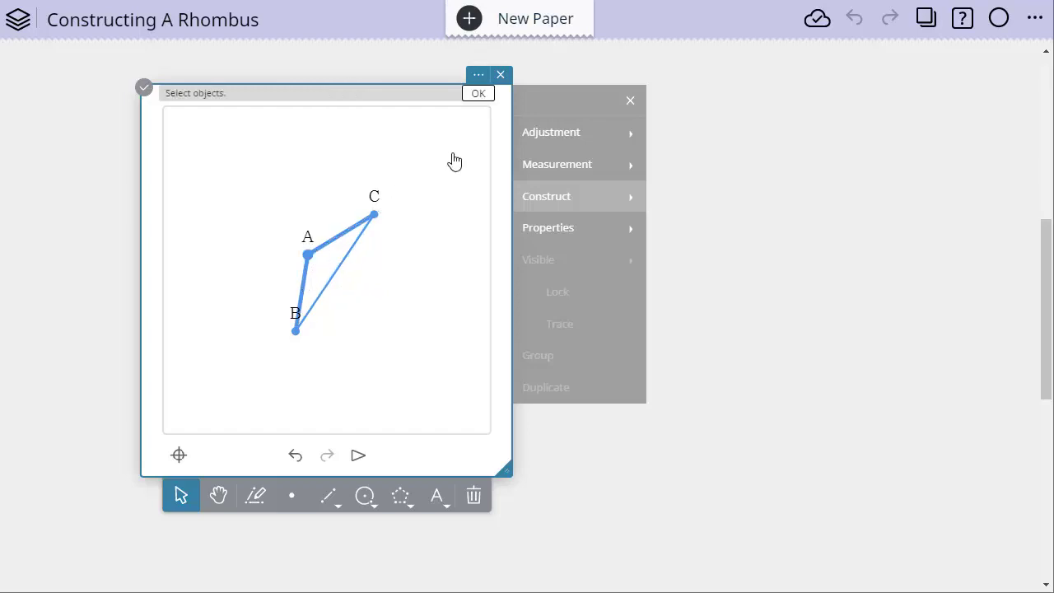
pyautogui.click(480, 95)
pyautogui.click(343, 276)
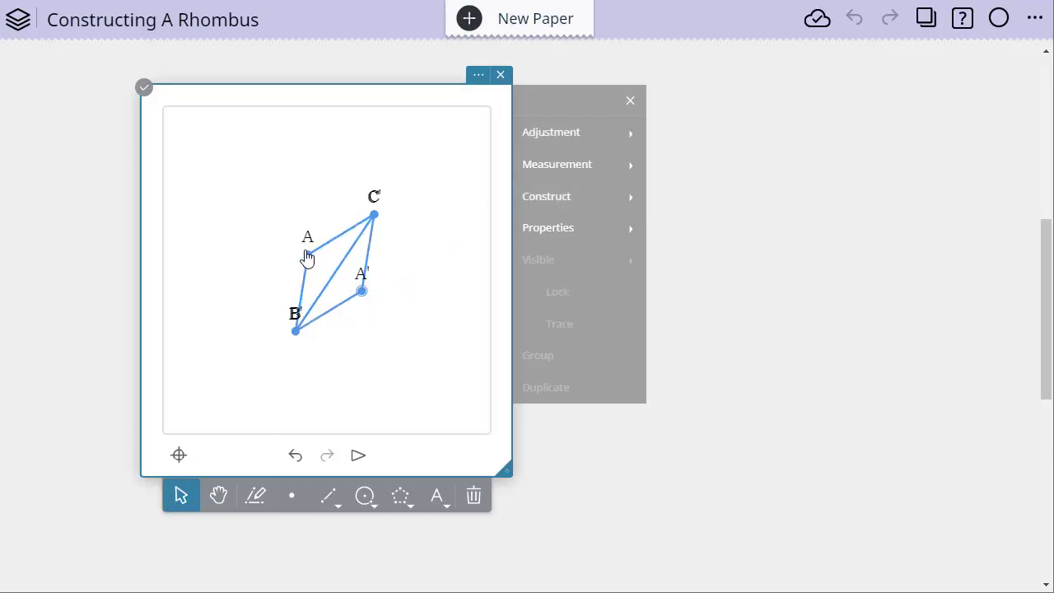
pyautogui.moveTo(306, 259); pyautogui.dragTo(237, 262)
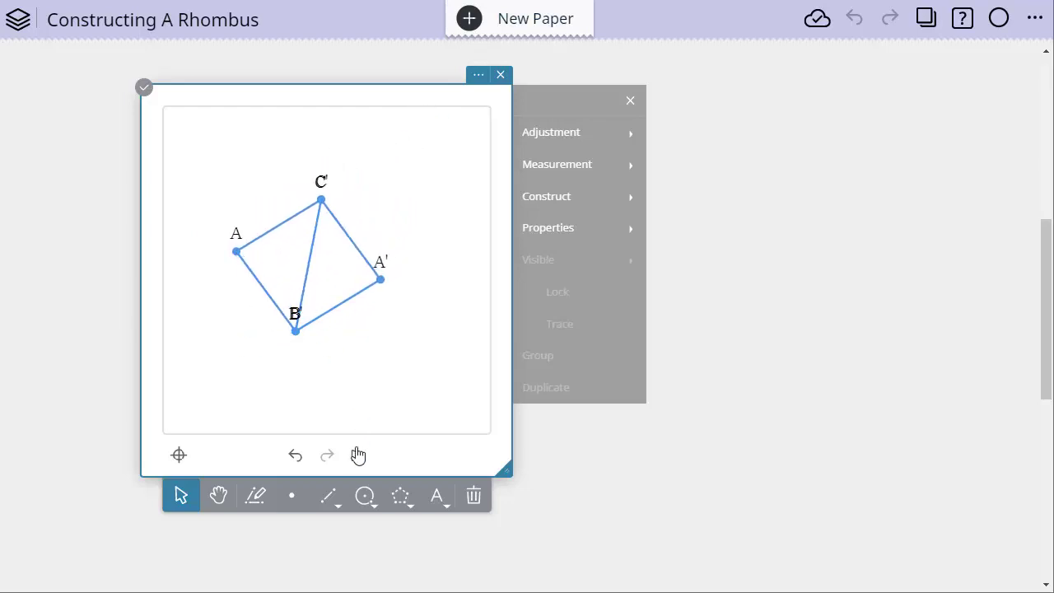
# Undo three times to remove the reflection, A' and side BC.
pyautogui.click(296, 458)
pyautogui.click(295, 458)
pyautogui.click(295, 458)
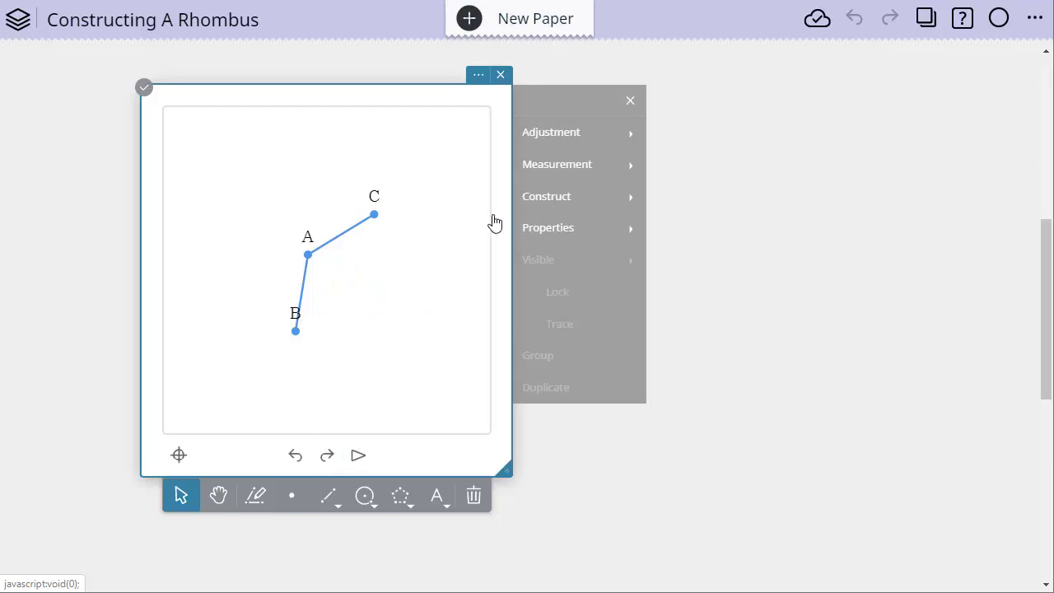
# Glance back at the first rhombus, then start the Construct > Parallel tool.
pyautogui.scroll(6, 812, 242)
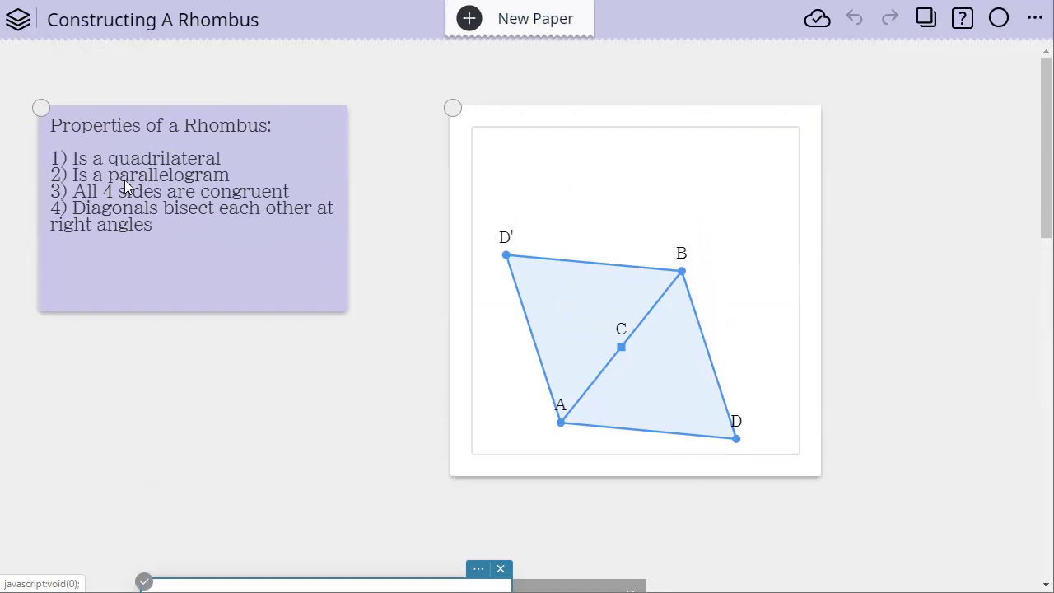
pyautogui.scroll(-6, 247, 206)
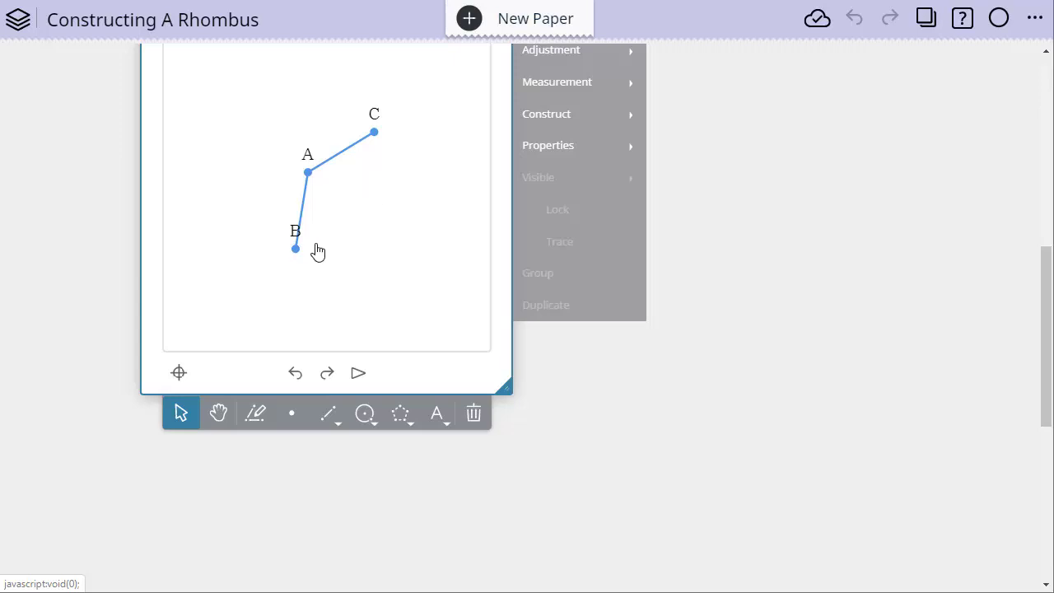
pyautogui.click(572, 115)
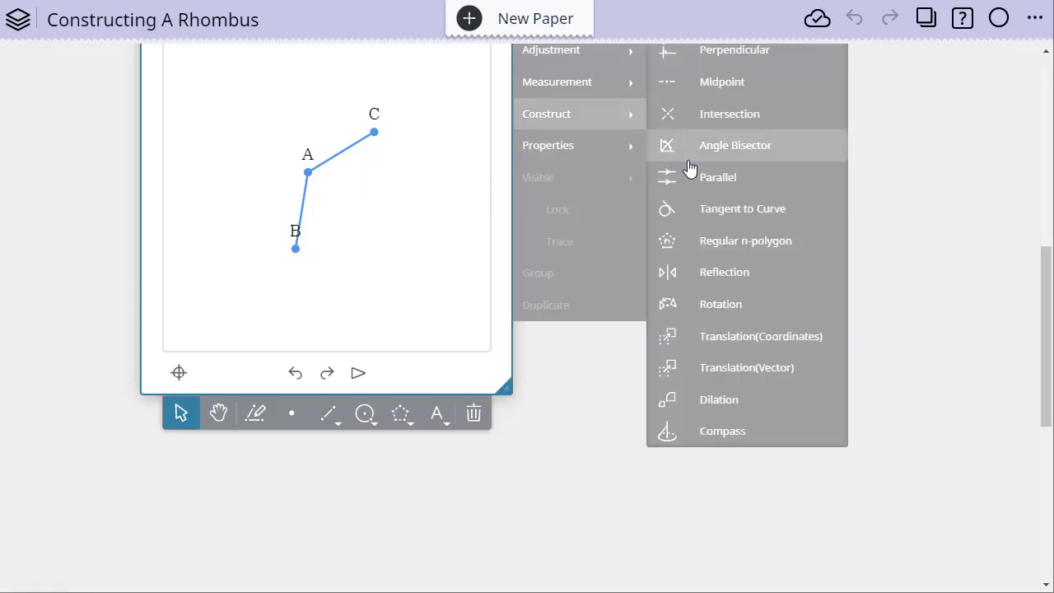
pyautogui.click(723, 183)
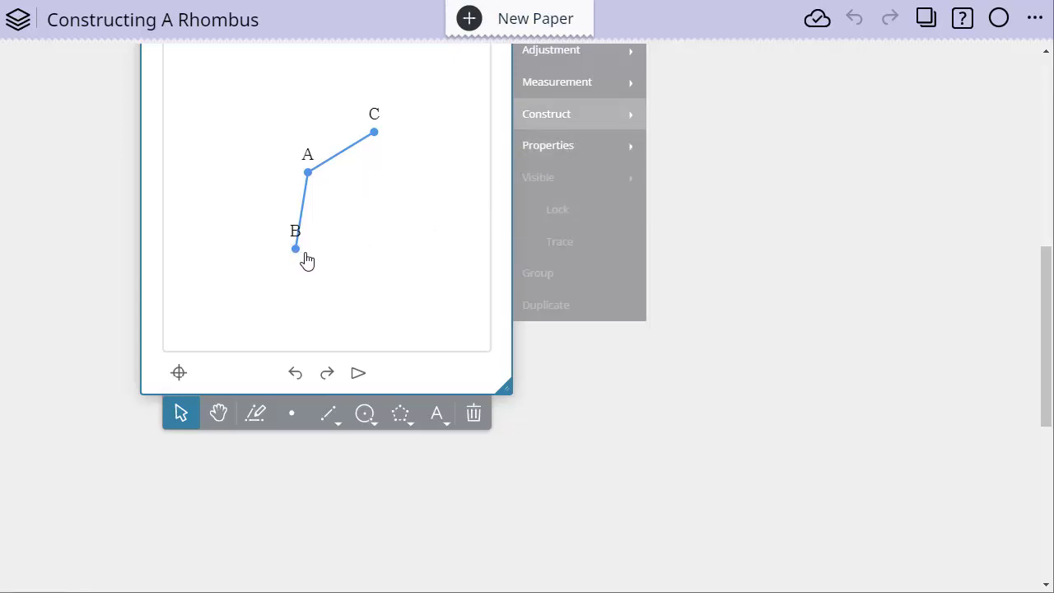
pyautogui.scroll(2, 917, 398)
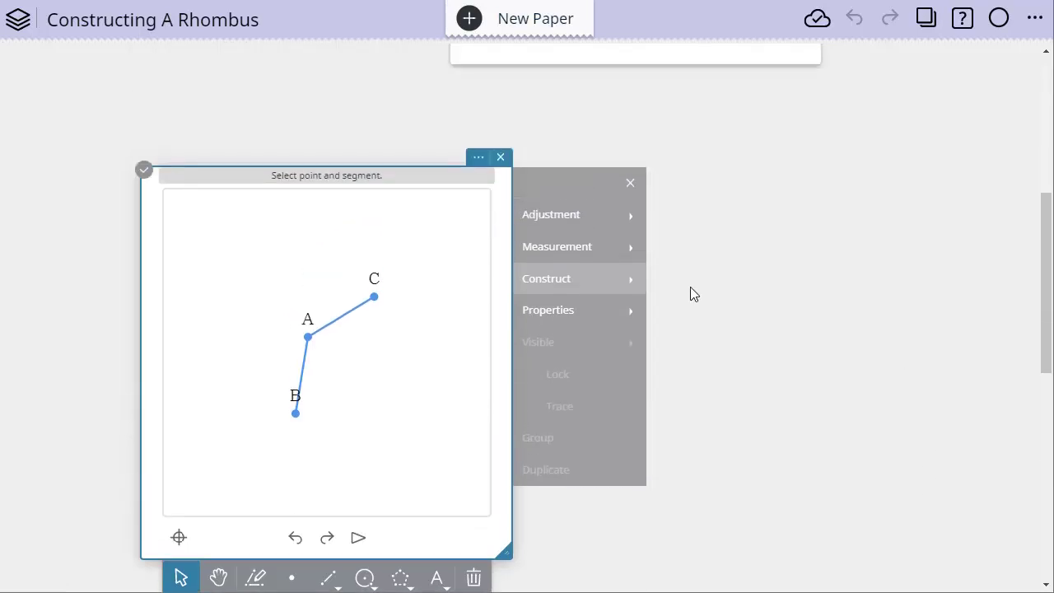
# Draw a line through B parallel to AC and a line through C parallel to AB.
pyautogui.click(296, 414)
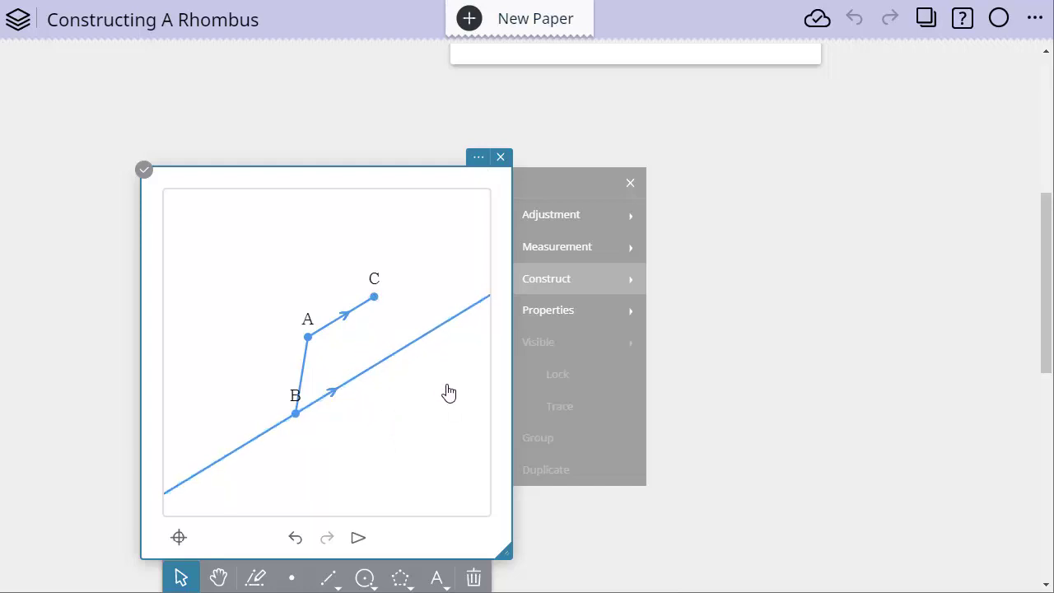
pyautogui.click(586, 281)
pyautogui.click(700, 349)
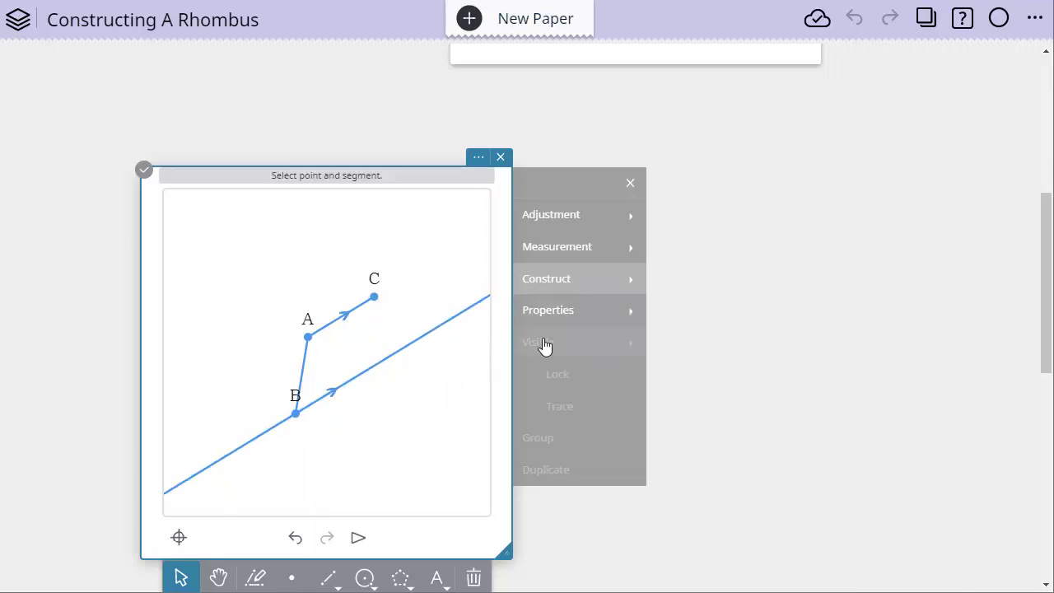
pyautogui.click(375, 299)
pyautogui.click(302, 372)
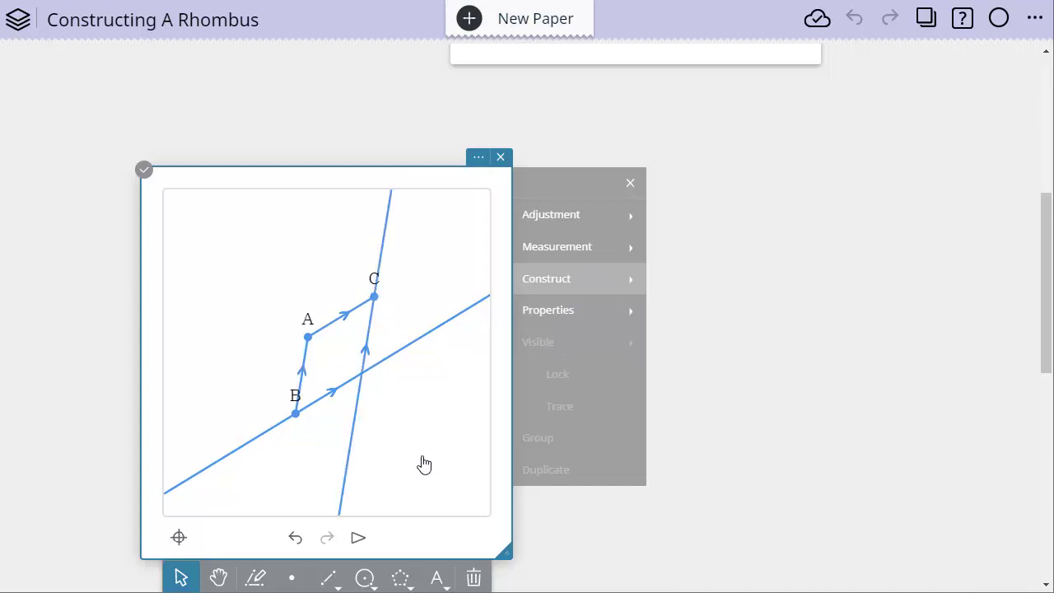
# Mark the two parallels' intersection as point D, then drag C to test the construction.
pyautogui.click(353, 437)
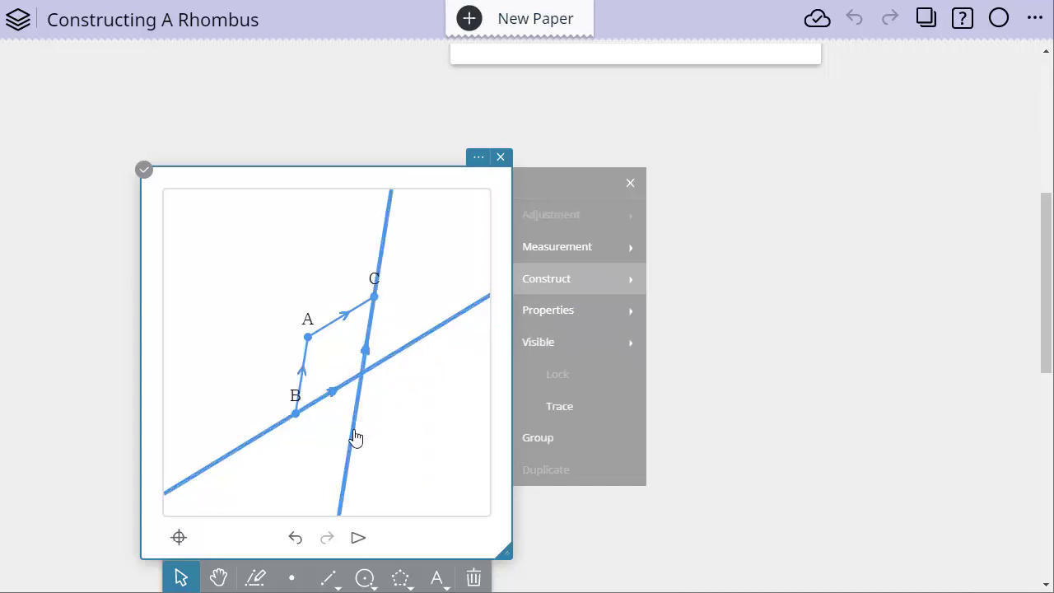
pyautogui.click(595, 289)
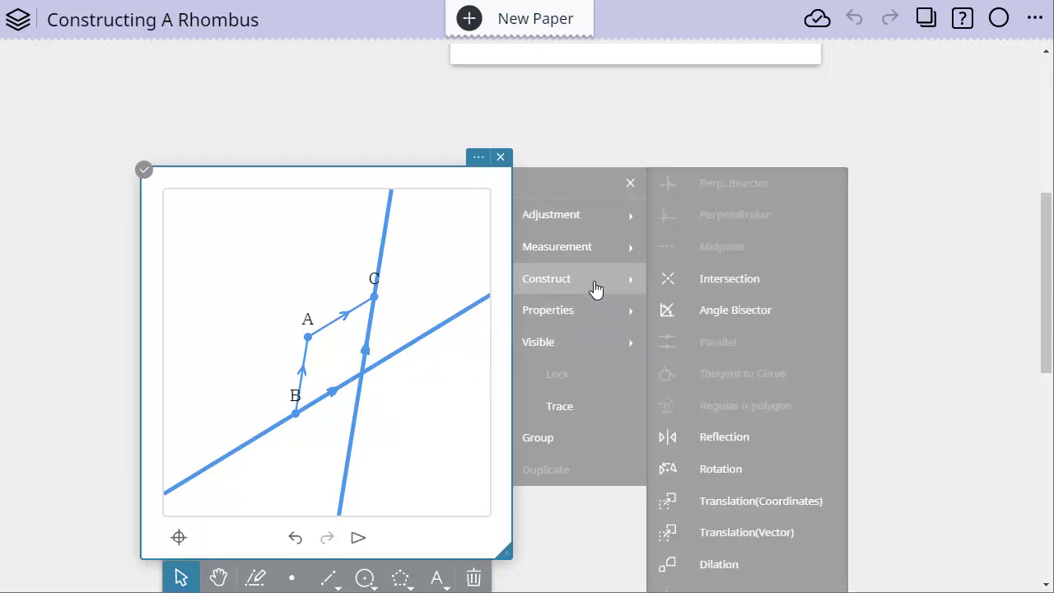
pyautogui.click(706, 282)
pyautogui.click(381, 396)
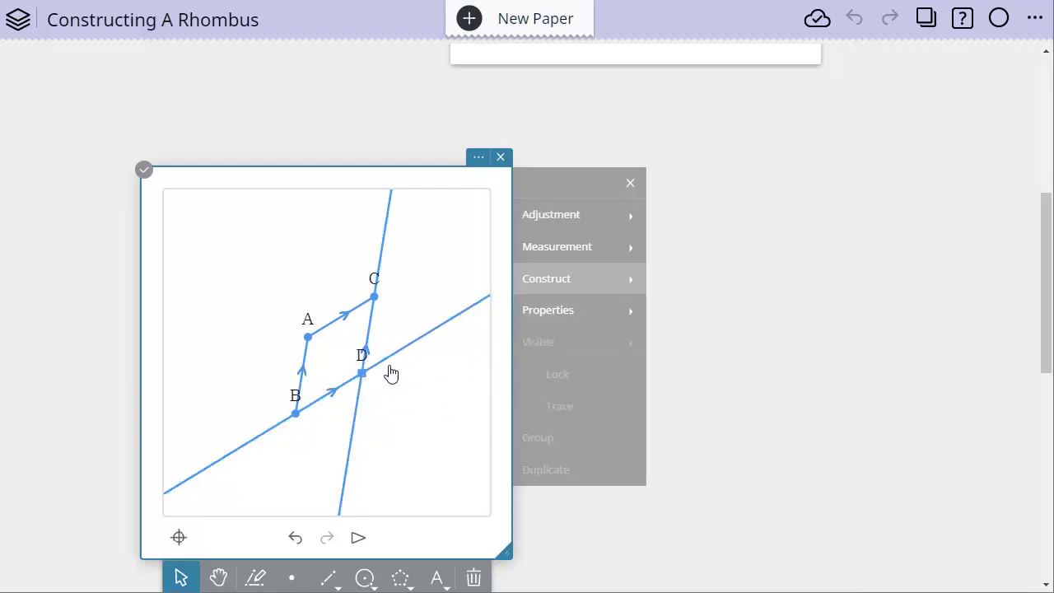
pyautogui.moveTo(373, 301); pyautogui.dragTo(411, 296)
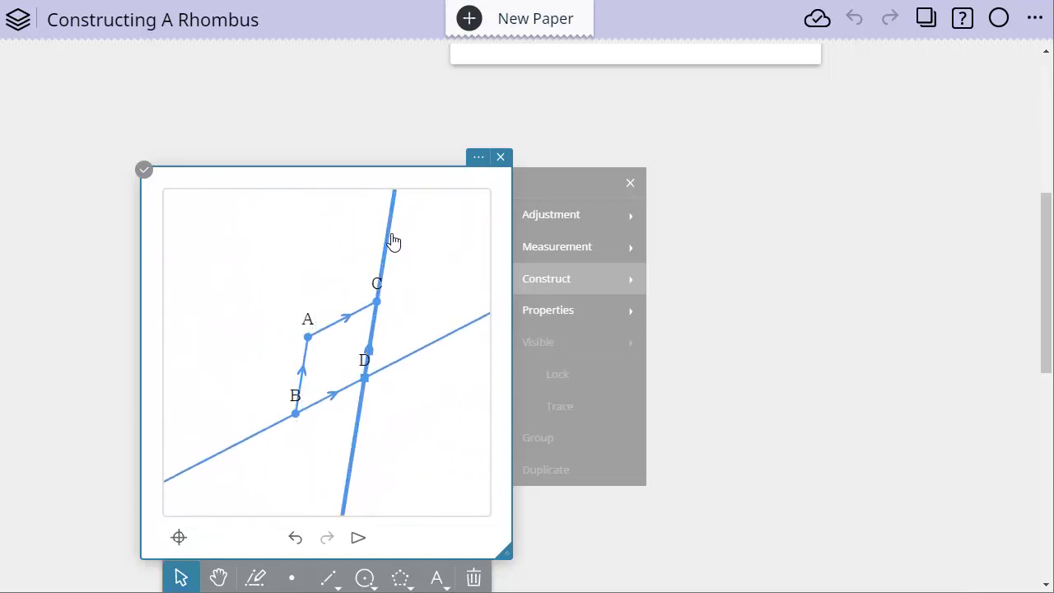
# Hide both parallel lines so only point D remains.
pyautogui.click(436, 340)
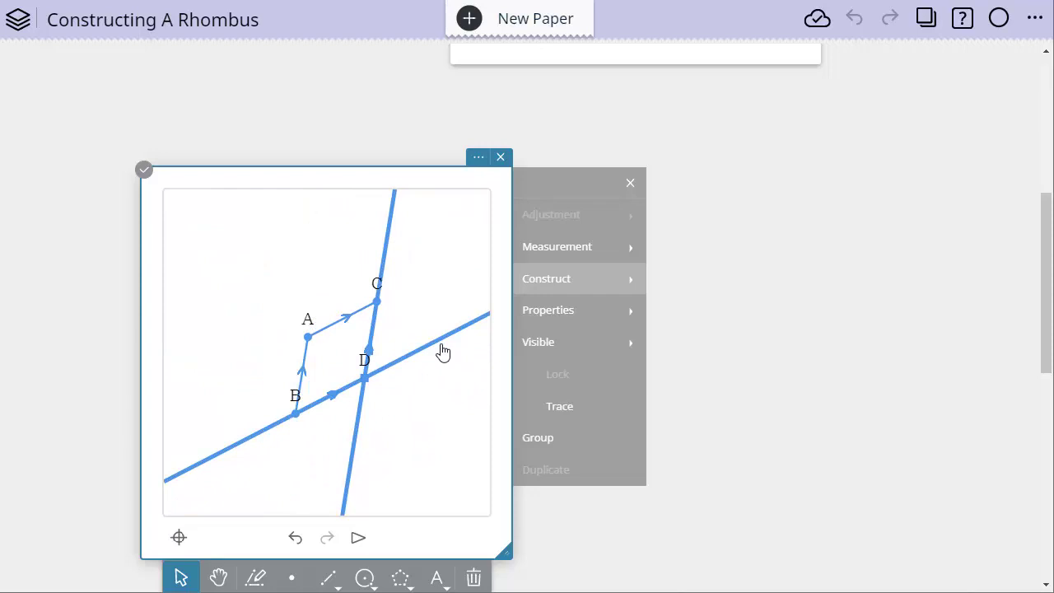
pyautogui.click(567, 354)
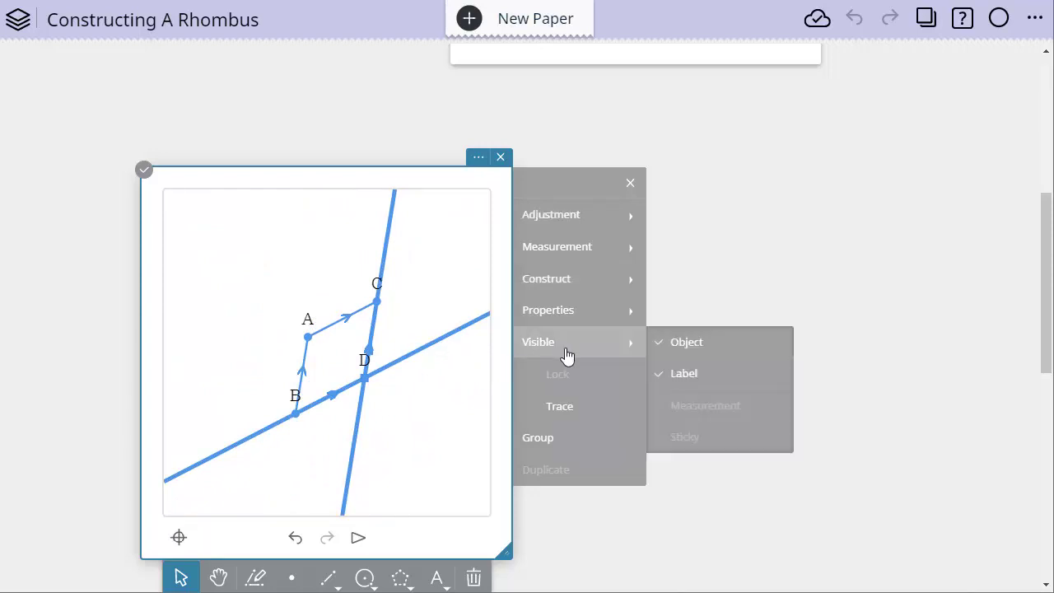
pyautogui.click(676, 343)
# Draw segments BD and CD to close rhombus ABDC.
pyautogui.click(328, 577)
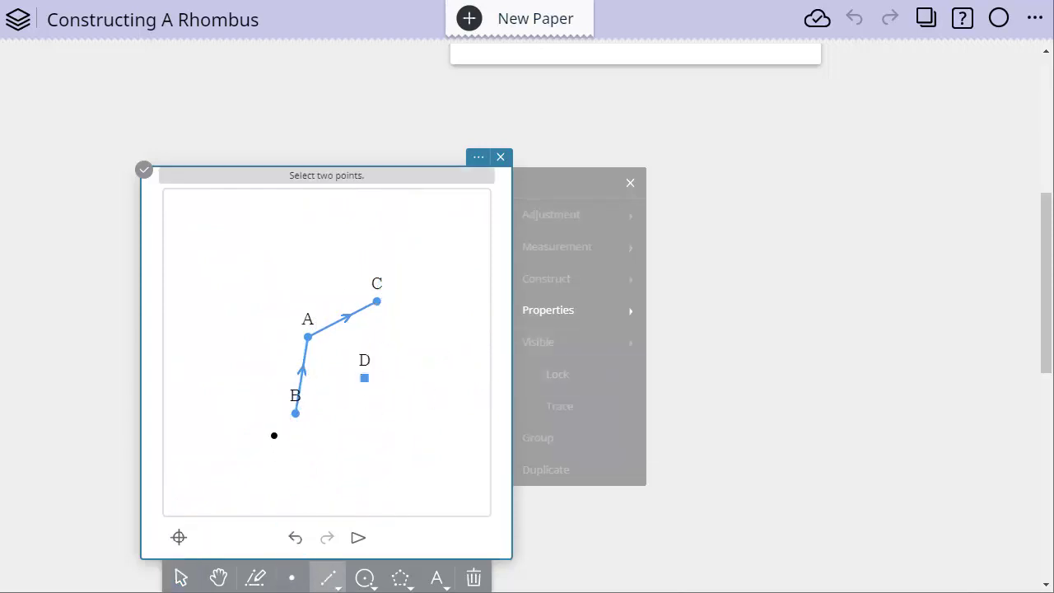
pyautogui.click(296, 414)
pyautogui.click(363, 378)
pyautogui.click(364, 378)
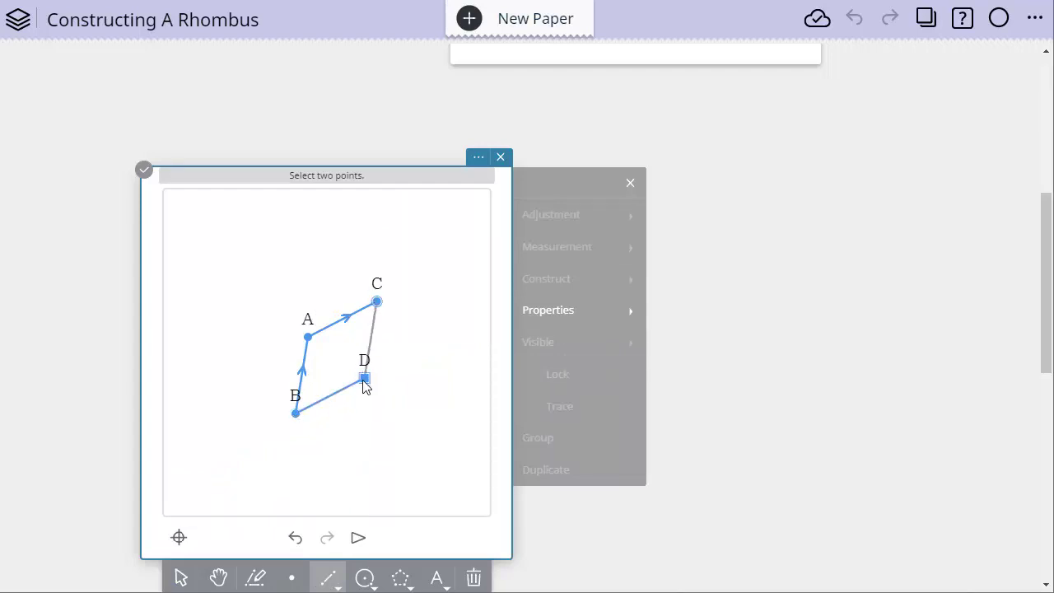
# Drag point A to reshape rhombus ABDC.
pyautogui.click(181, 577)
pyautogui.moveTo(307, 337); pyautogui.dragTo(263, 296)
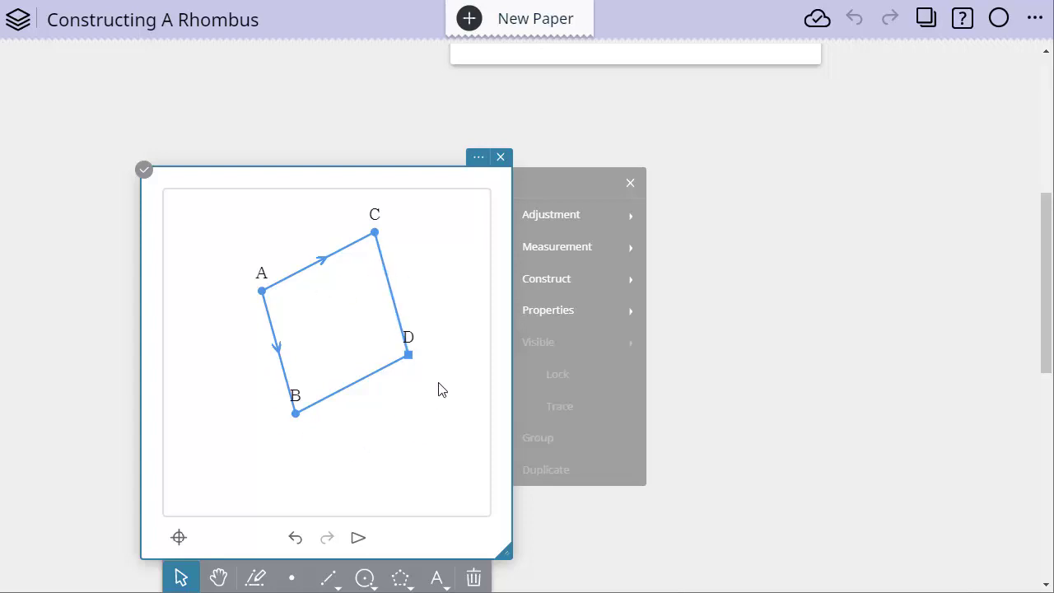
pyautogui.scroll(5, 745, 322)
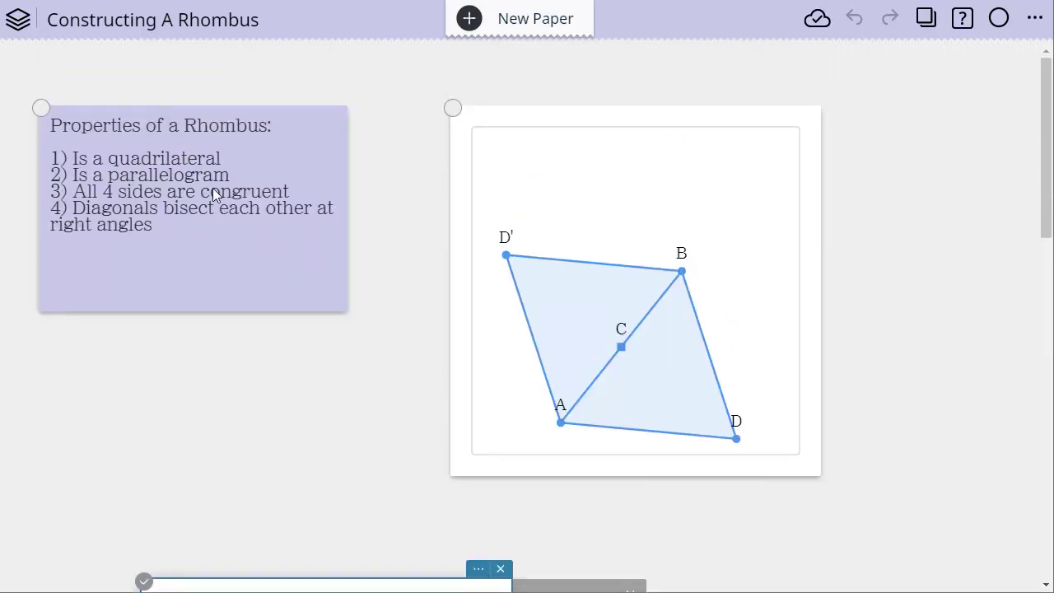
pyautogui.scroll(-5, 331, 449)
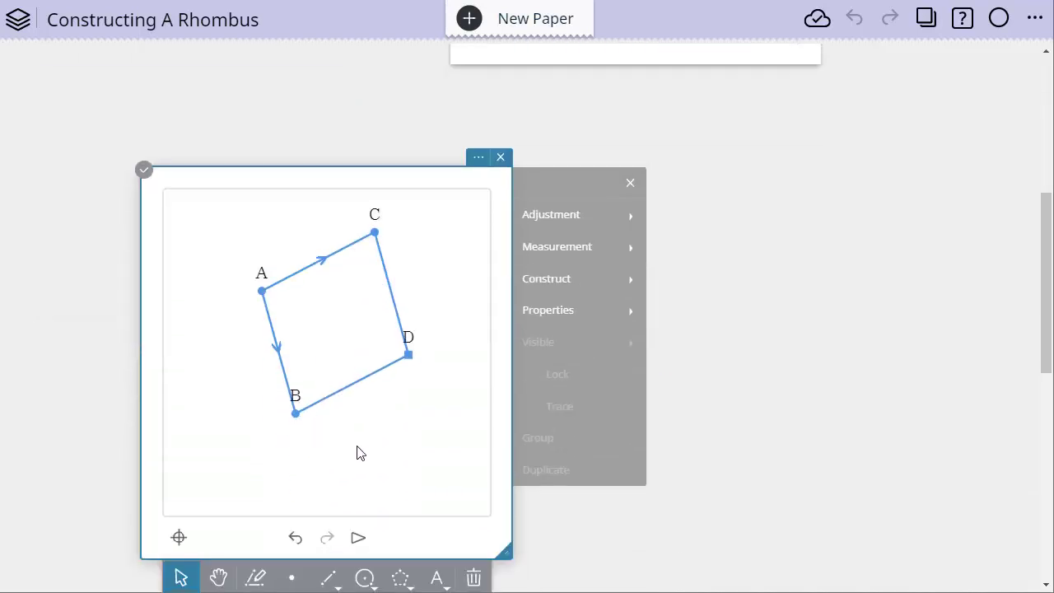